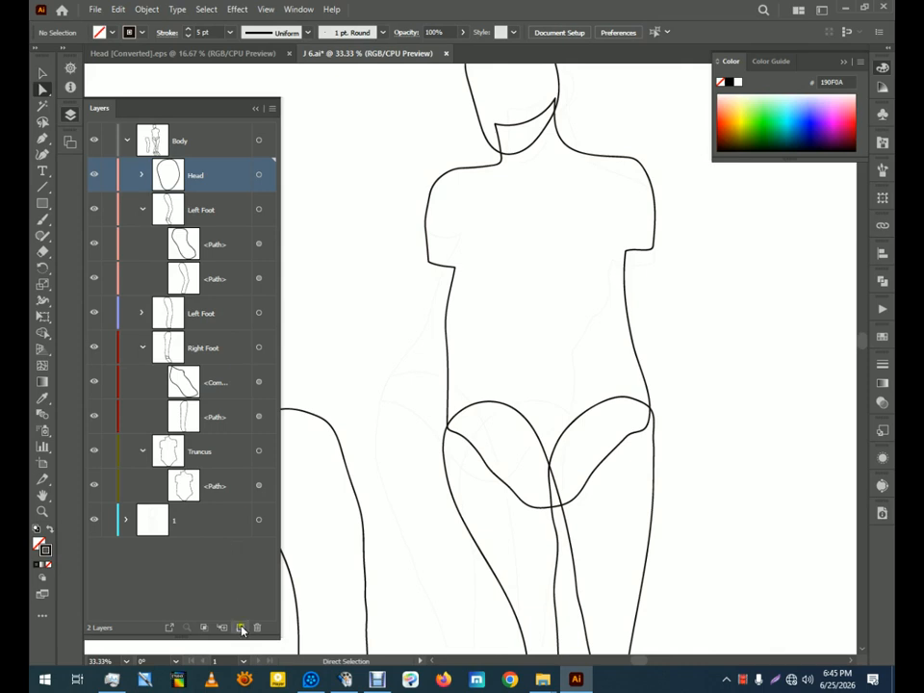
# Rename the new sublayer above Head as Hands
pyautogui.doubleClick(204, 177)
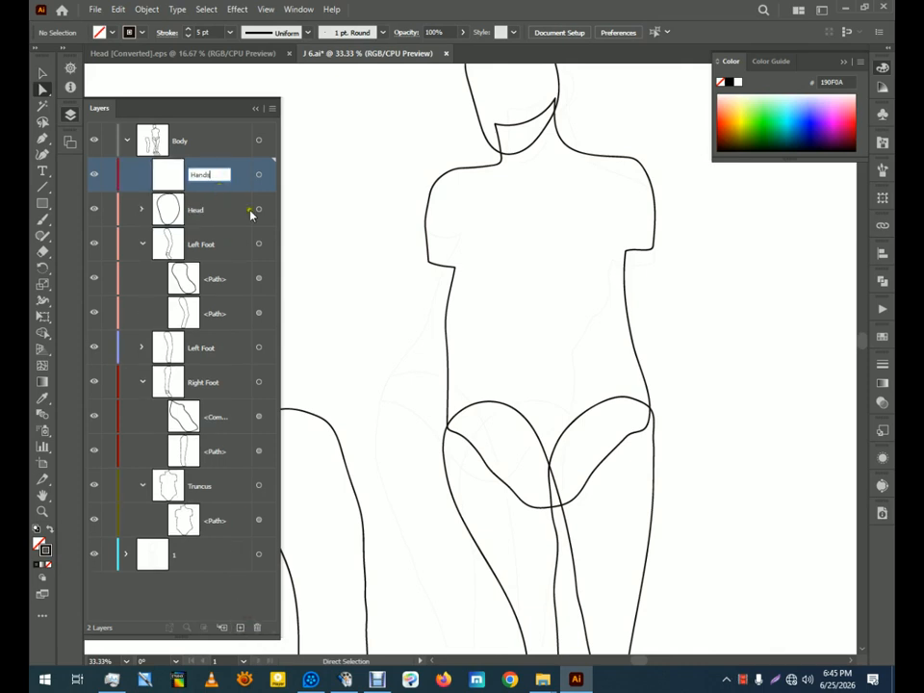
pyautogui.click(408, 220)
pyautogui.click(222, 174)
# Choose a small round brush from the Artistic_Calligraphic brush library with a 1 pt stroke
pyautogui.click(882, 171)
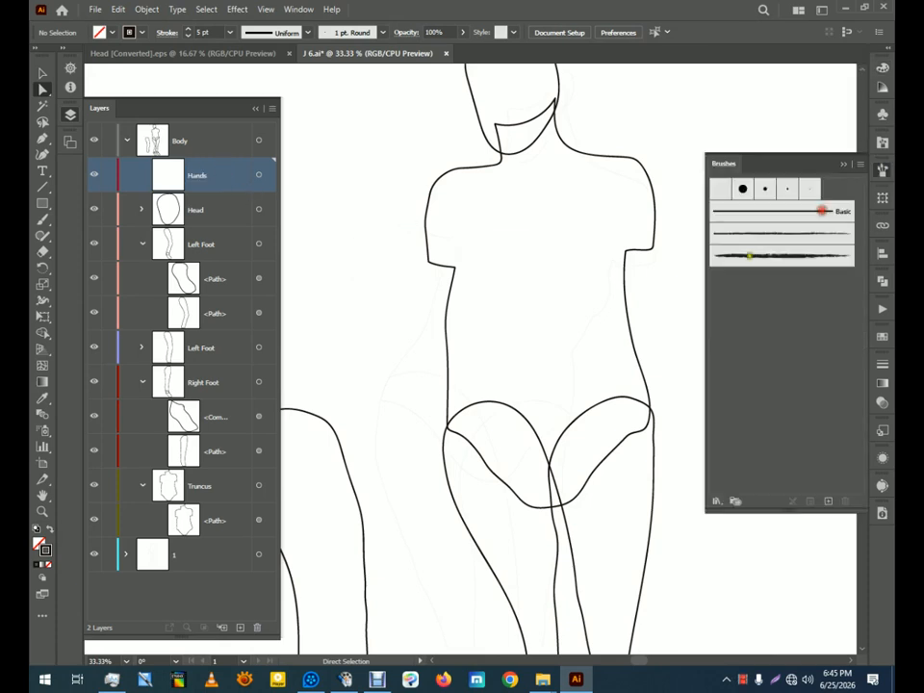
pyautogui.click(883, 143)
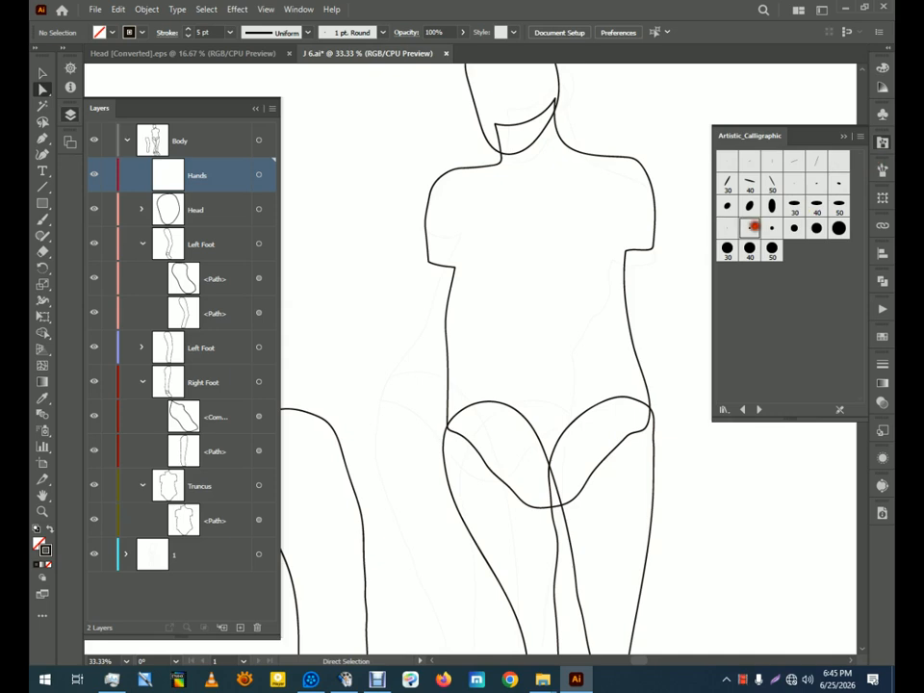
pyautogui.click(840, 137)
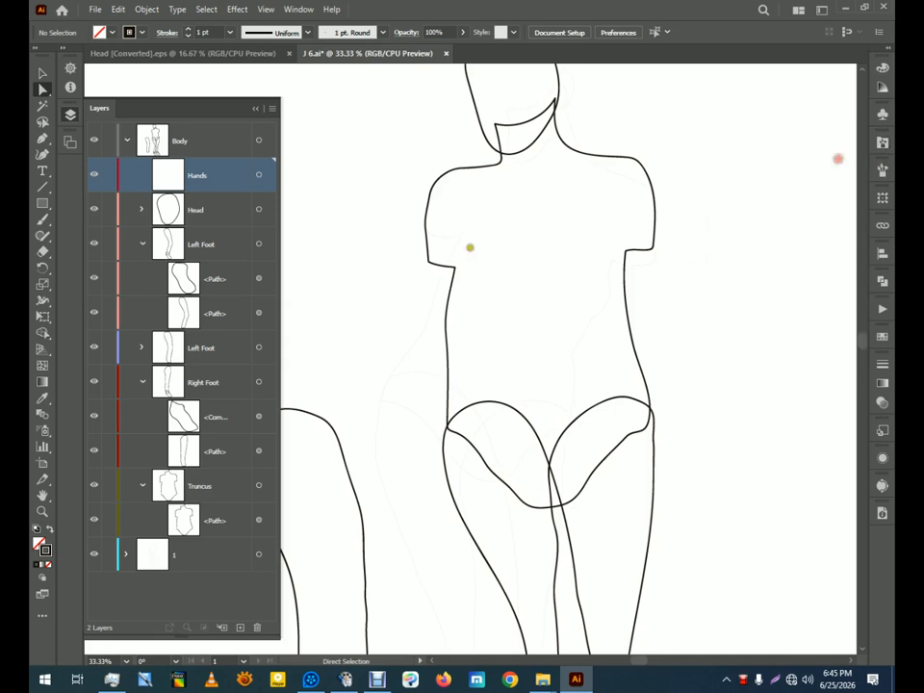
# Draw the outlines of both arms with the Paintbrush, from the shoulders down to the wrists beside the torso
pyautogui.click(46, 219)
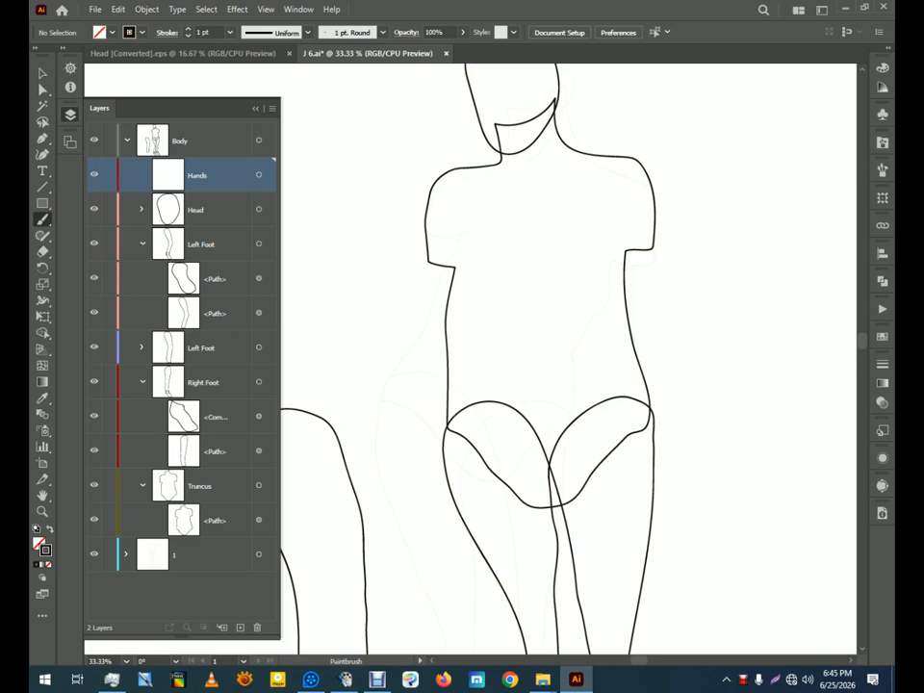
pyautogui.moveTo(461, 178)
pyautogui.mouseDown()
pyautogui.moveTo(437, 186)
pyautogui.moveTo(417, 377)
pyautogui.moveTo(463, 489)
pyautogui.moveTo(483, 475)
pyautogui.mouseUp()
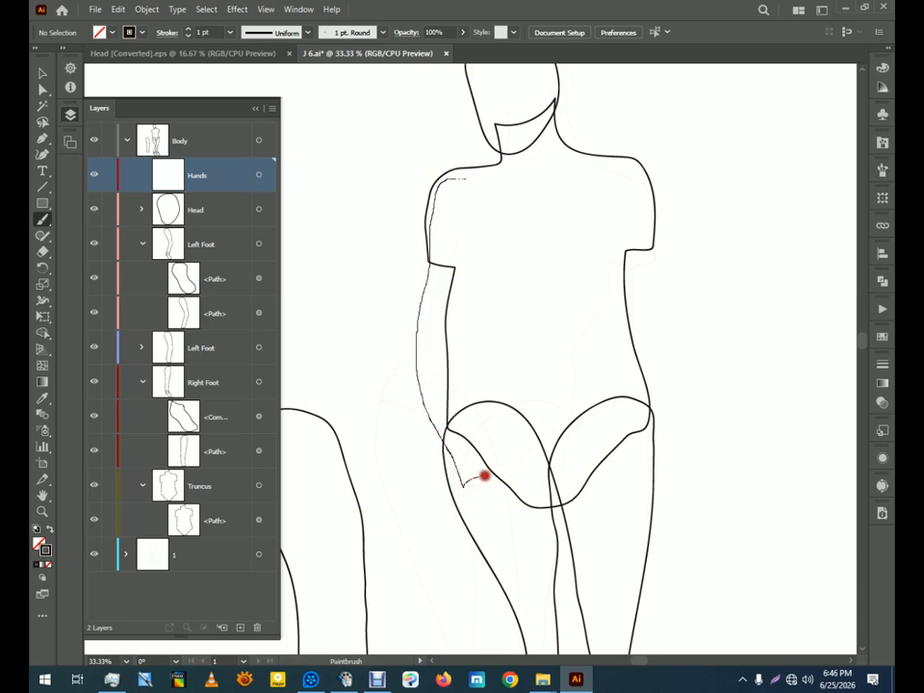
pyautogui.moveTo(488, 471)
pyautogui.mouseDown()
pyautogui.moveTo(453, 355)
pyautogui.moveTo(471, 170)
pyautogui.moveTo(442, 175)
pyautogui.moveTo(430, 211)
pyautogui.moveTo(436, 235)
pyautogui.mouseUp()
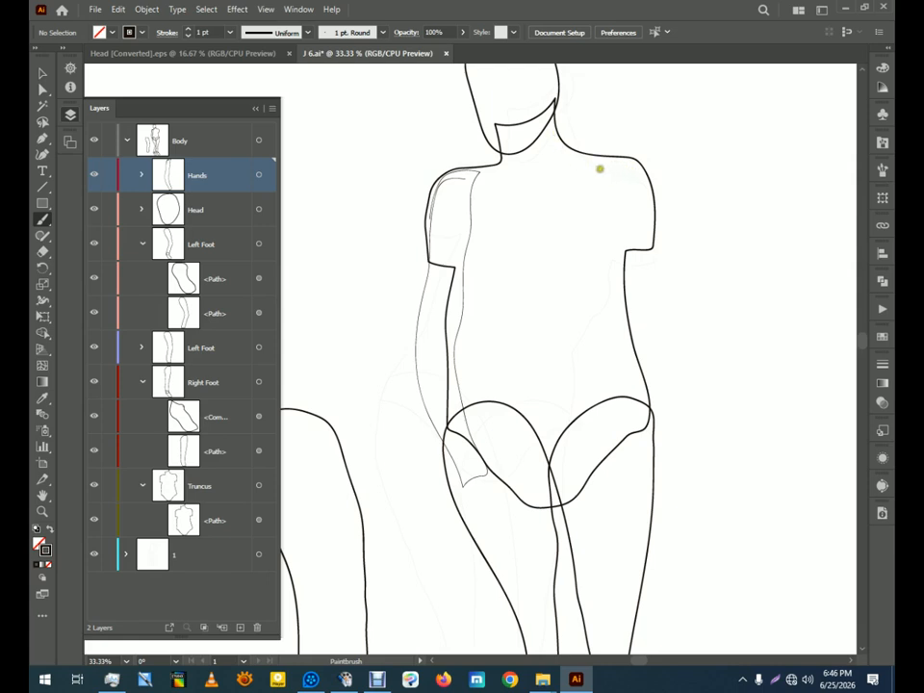
pyautogui.moveTo(605, 171)
pyautogui.mouseDown()
pyautogui.moveTo(647, 187)
pyautogui.moveTo(648, 233)
pyautogui.moveTo(619, 468)
pyautogui.moveTo(590, 484)
pyautogui.moveTo(604, 408)
pyautogui.moveTo(599, 295)
pyautogui.moveTo(614, 259)
pyautogui.moveTo(603, 170)
pyautogui.moveTo(613, 228)
pyautogui.moveTo(599, 268)
pyautogui.moveTo(600, 343)
pyautogui.mouseUp()
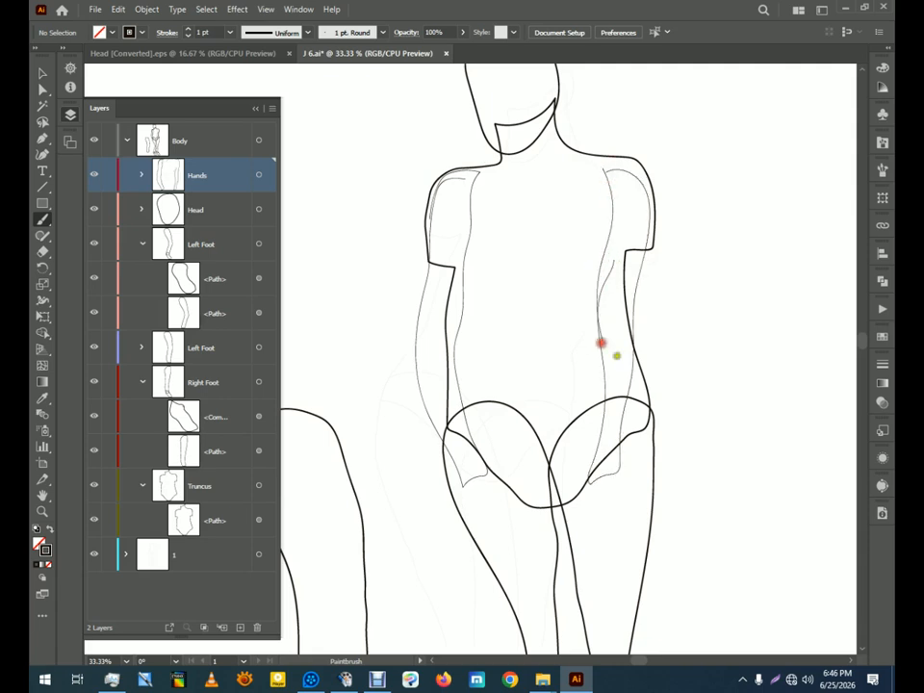
# Adjust the anchor points along the torso's right shoulder line while the Hands sublayer is hidden, and show Hands again
pyautogui.click(42, 72)
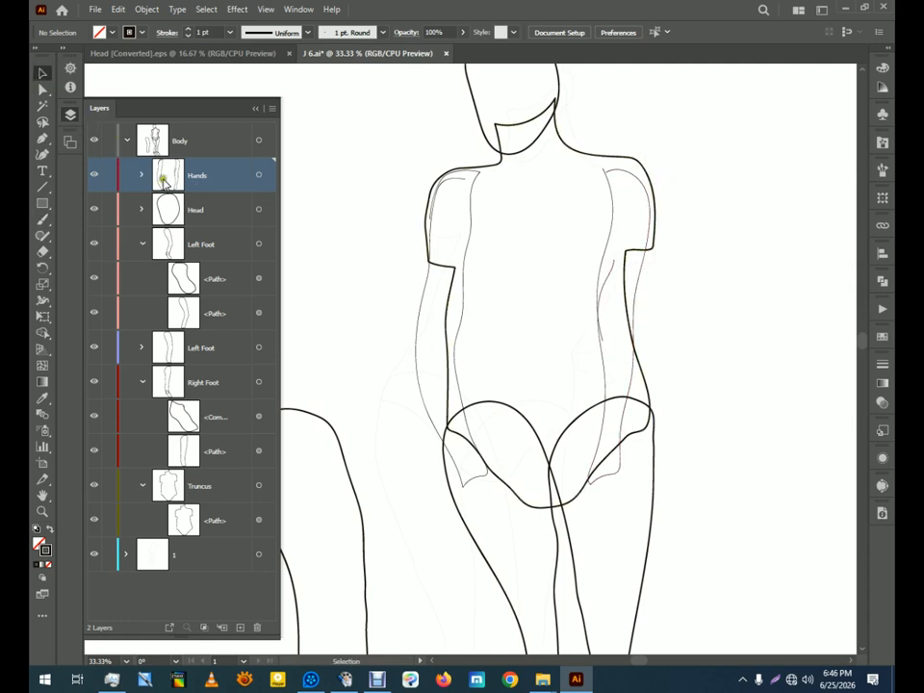
pyautogui.click(97, 174)
pyautogui.moveTo(608, 145)
pyautogui.mouseDown()
pyautogui.moveTo(675, 275)
pyautogui.moveTo(679, 243)
pyautogui.mouseUp()
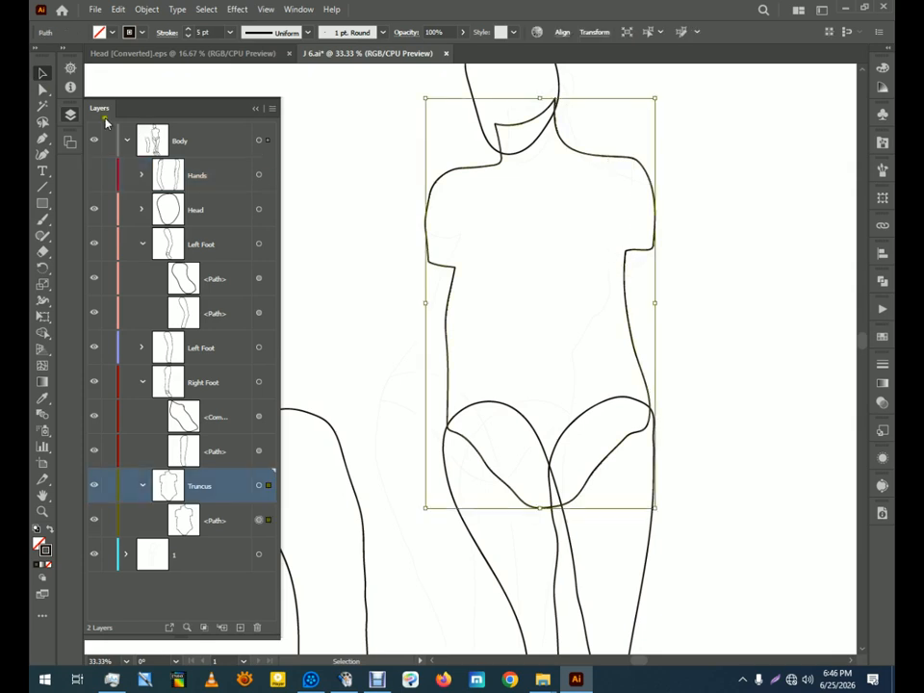
pyautogui.click(43, 88)
pyautogui.moveTo(602, 143); pyautogui.dragTo(666, 223)
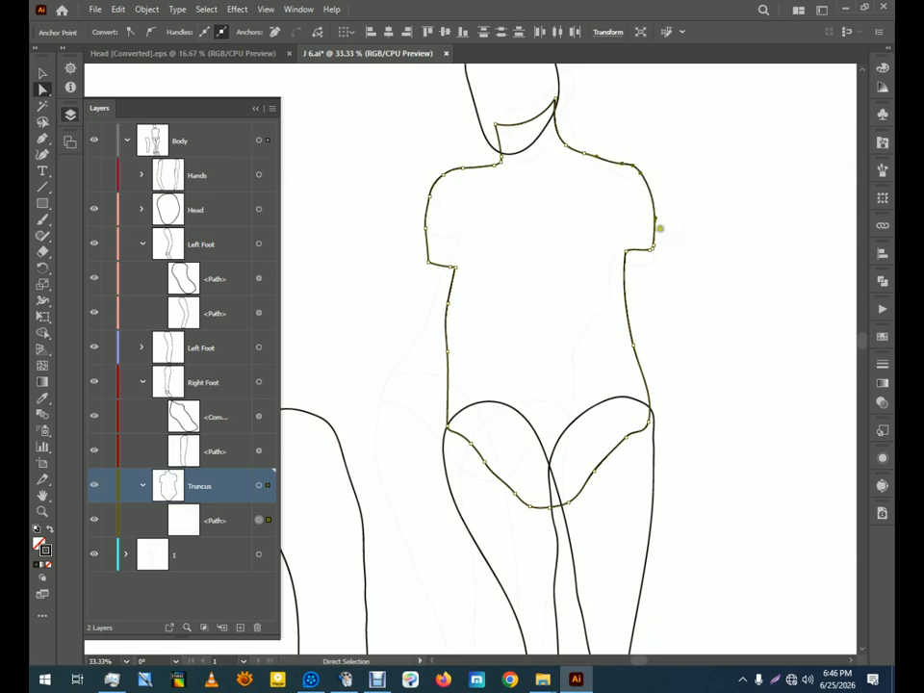
pyautogui.click(584, 152)
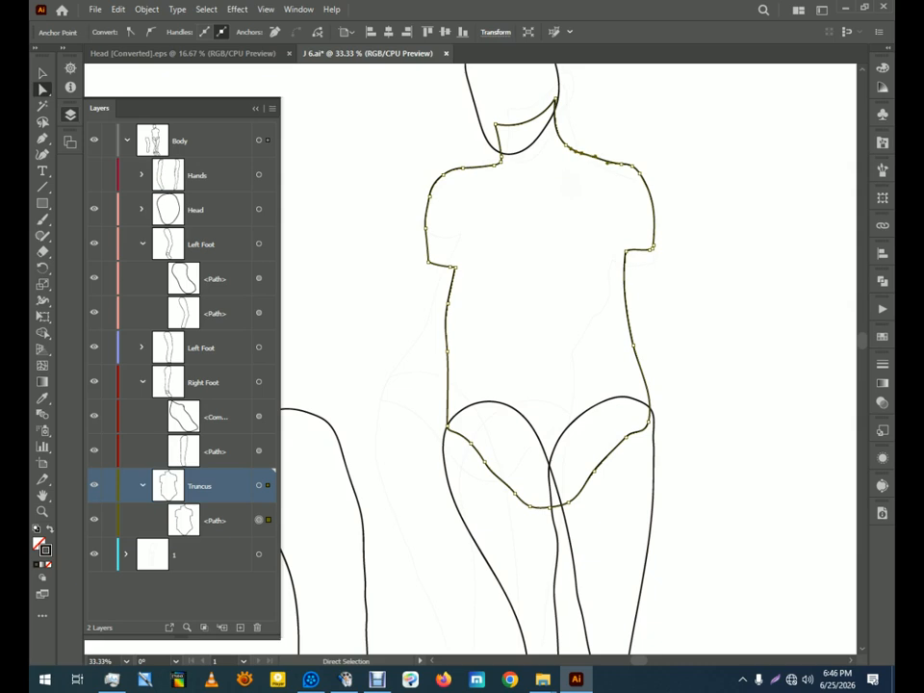
pyautogui.click(605, 159)
pyautogui.moveTo(606, 159); pyautogui.dragTo(609, 164)
pyautogui.click(635, 166)
pyautogui.click(93, 175)
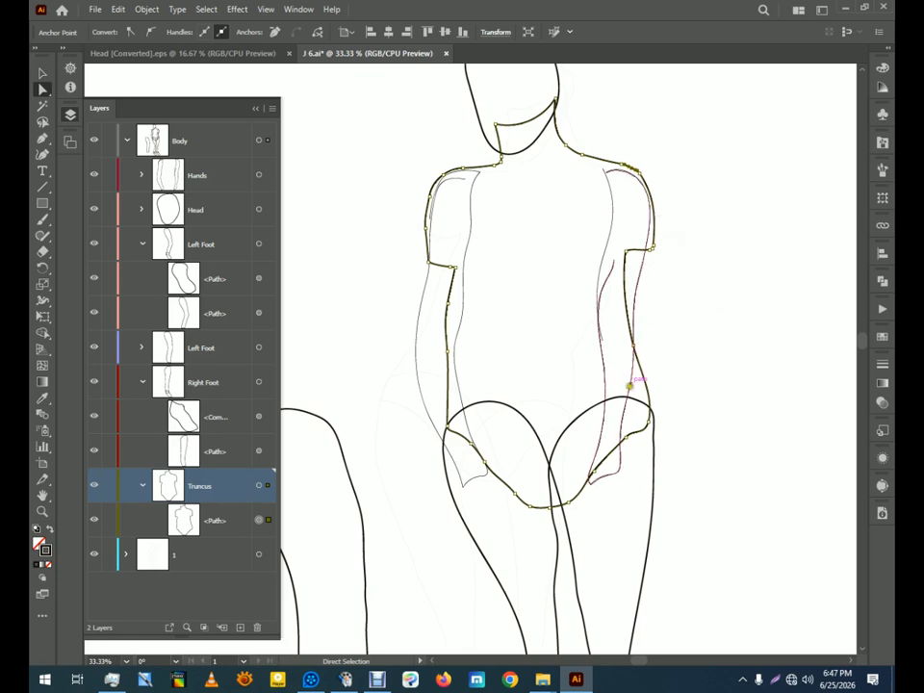
# Reshape the inner edge of the right arm's forearm by adjusting its curve and nudging its anchor point outward to the left
pyautogui.click(606, 424)
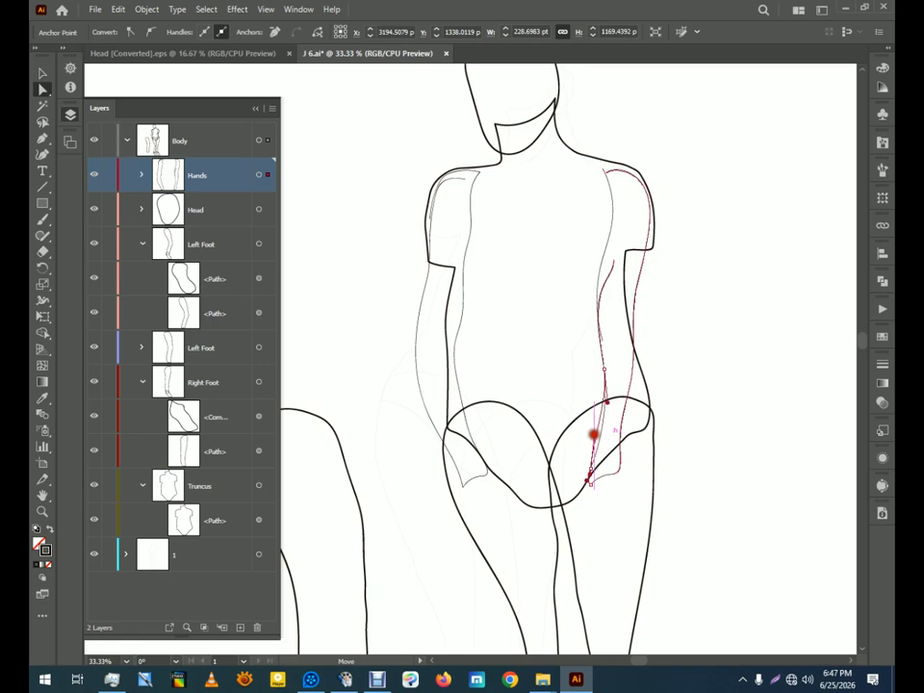
pyautogui.click(605, 371)
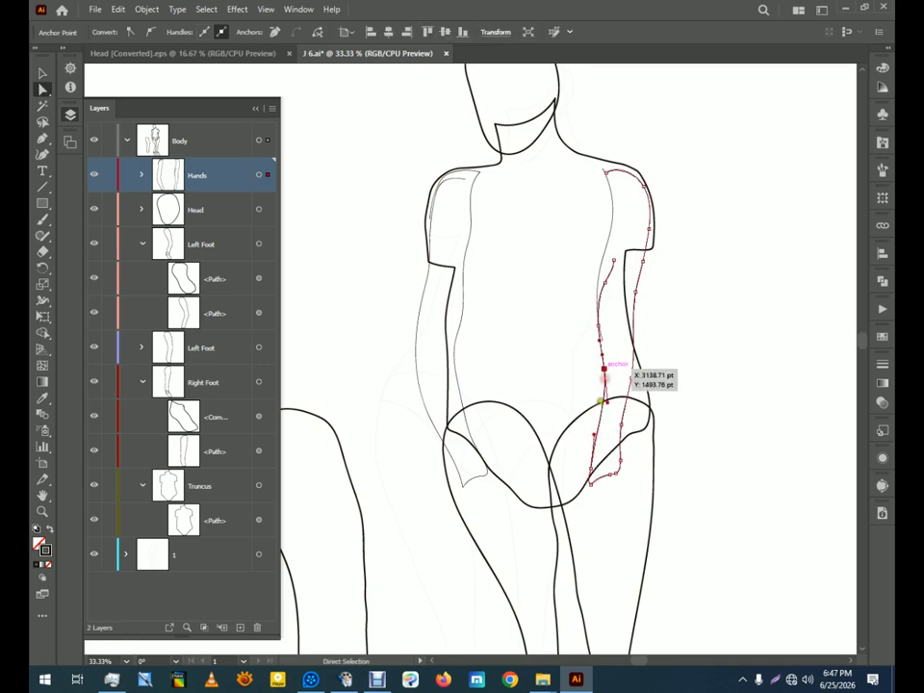
pyautogui.press('Left')
pyautogui.press('Left')
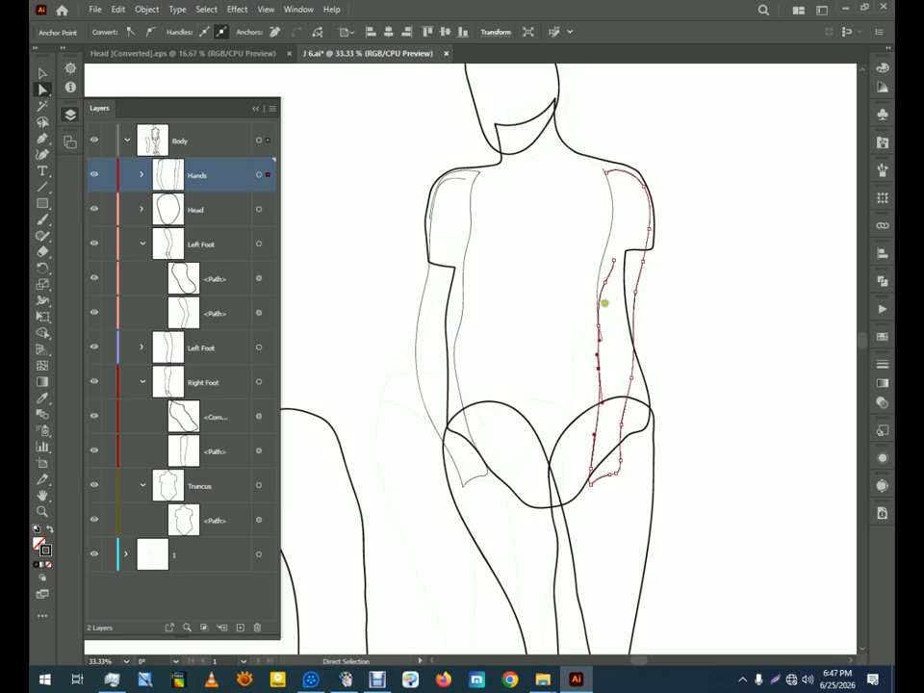
# Expand the Hands sublayer, collapse the foot sublayers, and hide the Truncus sublayer
pyautogui.click(141, 174)
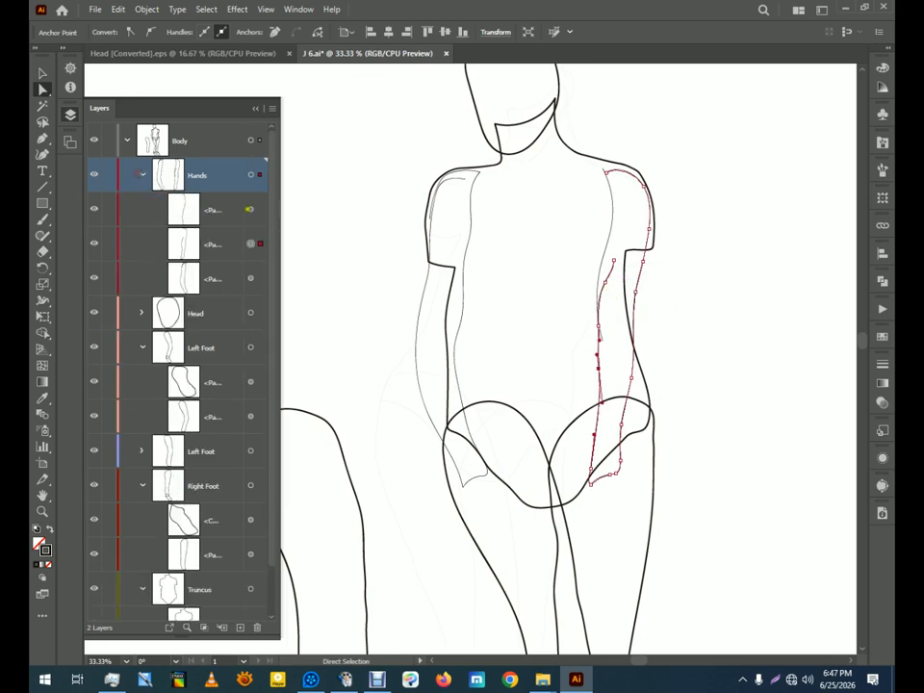
pyautogui.click(142, 349)
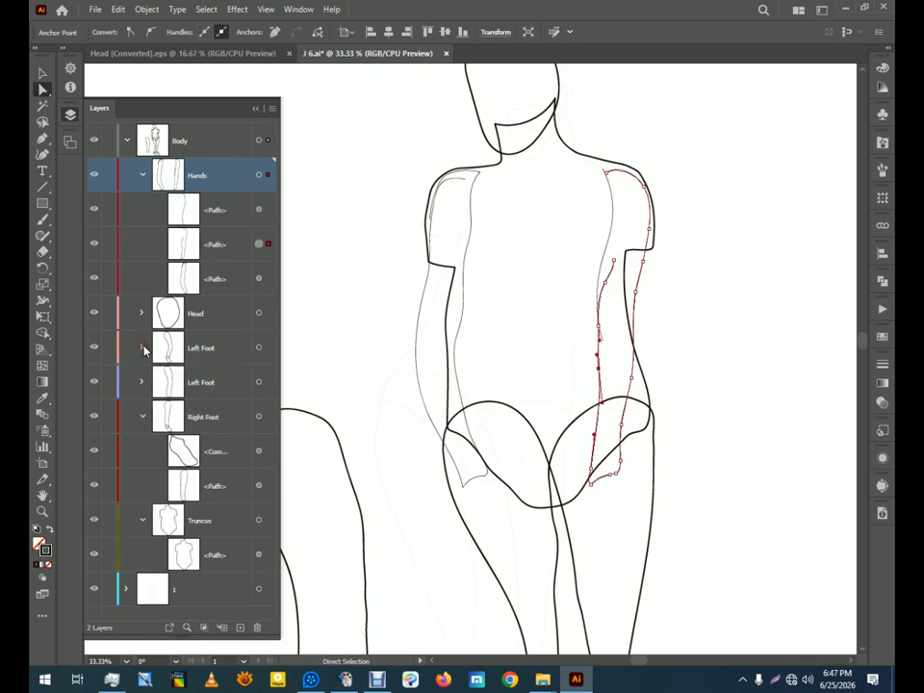
pyautogui.click(142, 417)
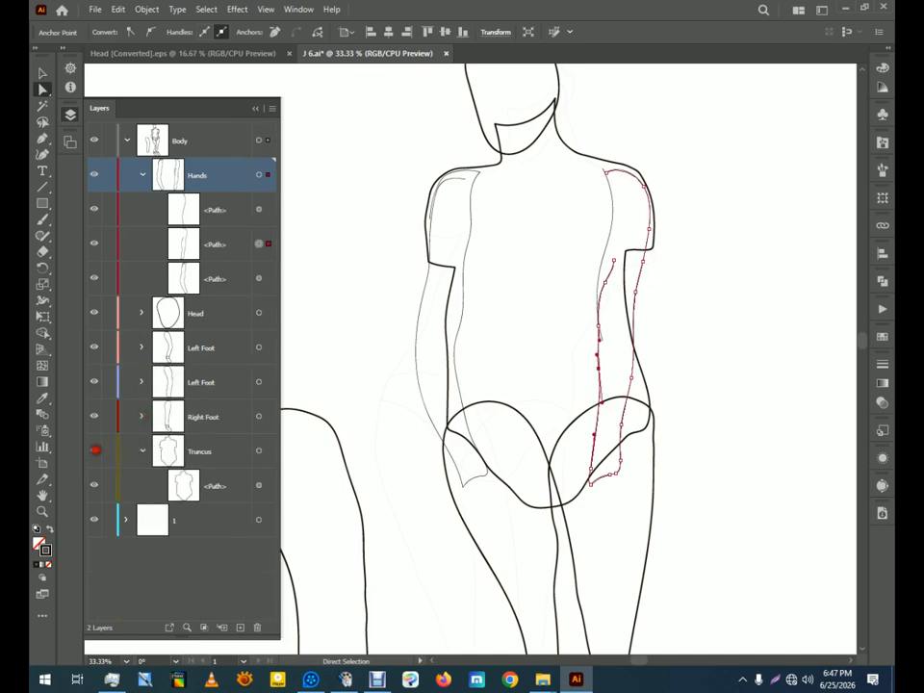
pyautogui.click(94, 451)
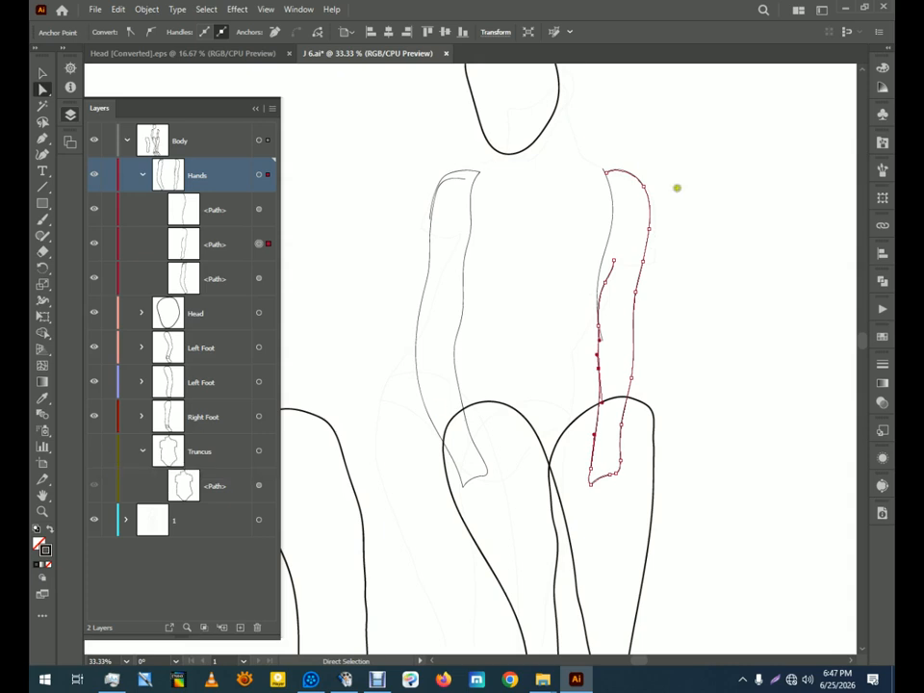
pyautogui.click(258, 245)
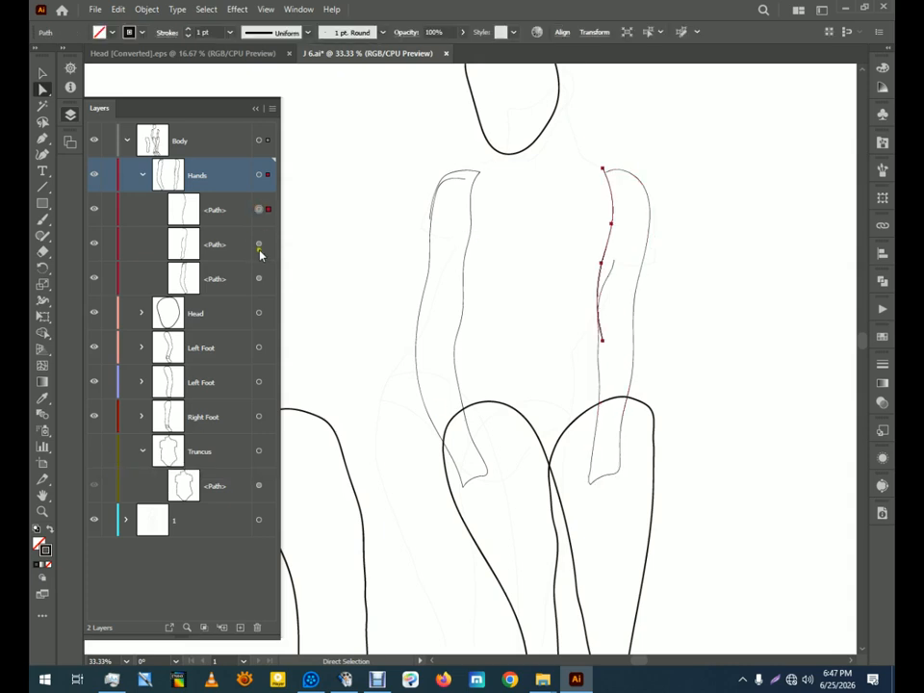
pyautogui.keyDown('shift'); pyautogui.click(258, 242); pyautogui.keyUp('shift')
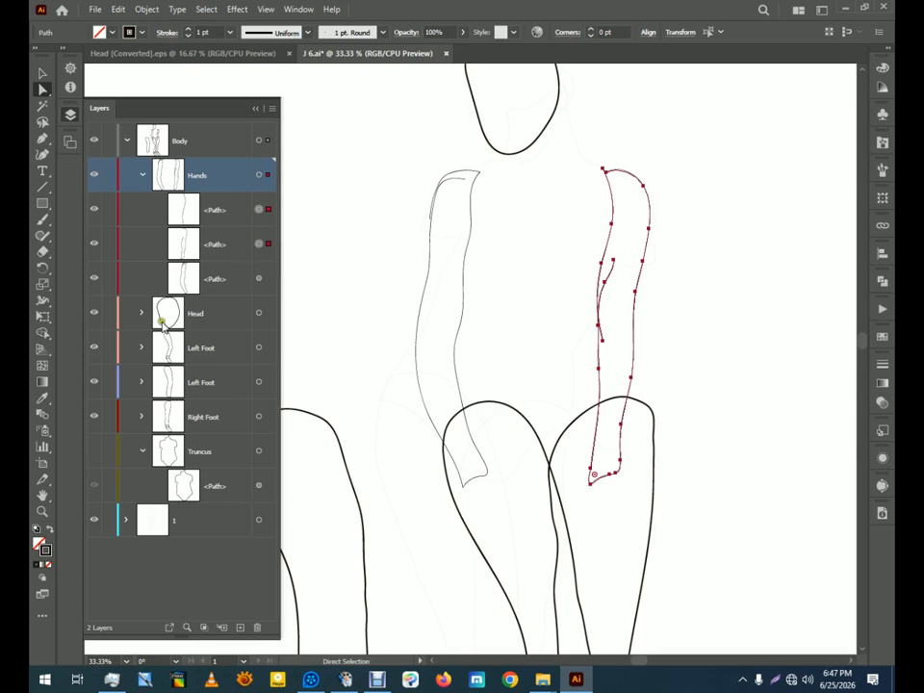
pyautogui.click(42, 332)
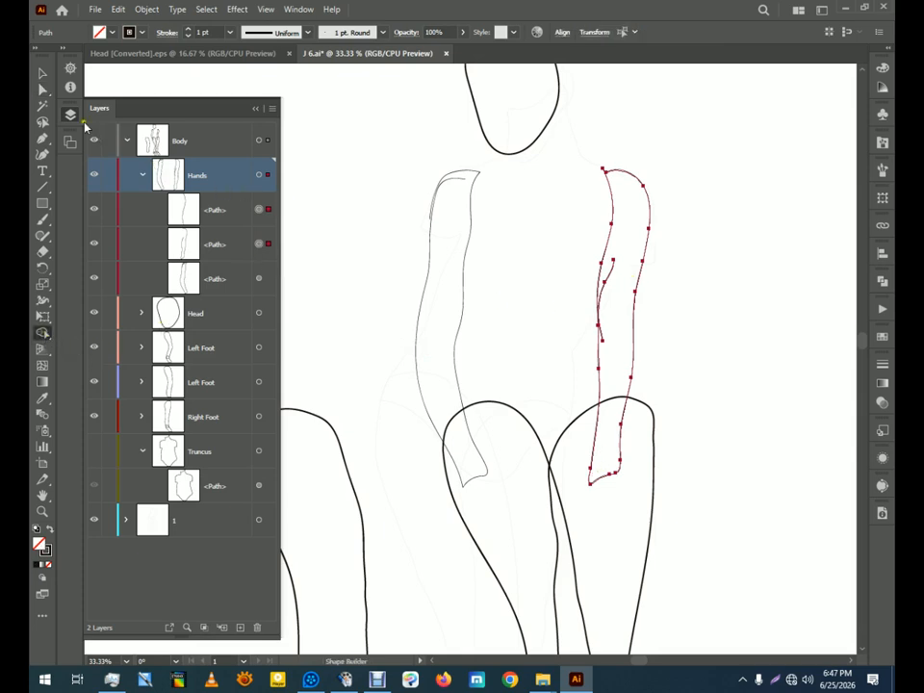
# Move the top end points of the right arm's two paths so that they cross at the shoulder
pyautogui.click(42, 88)
pyautogui.click(608, 173)
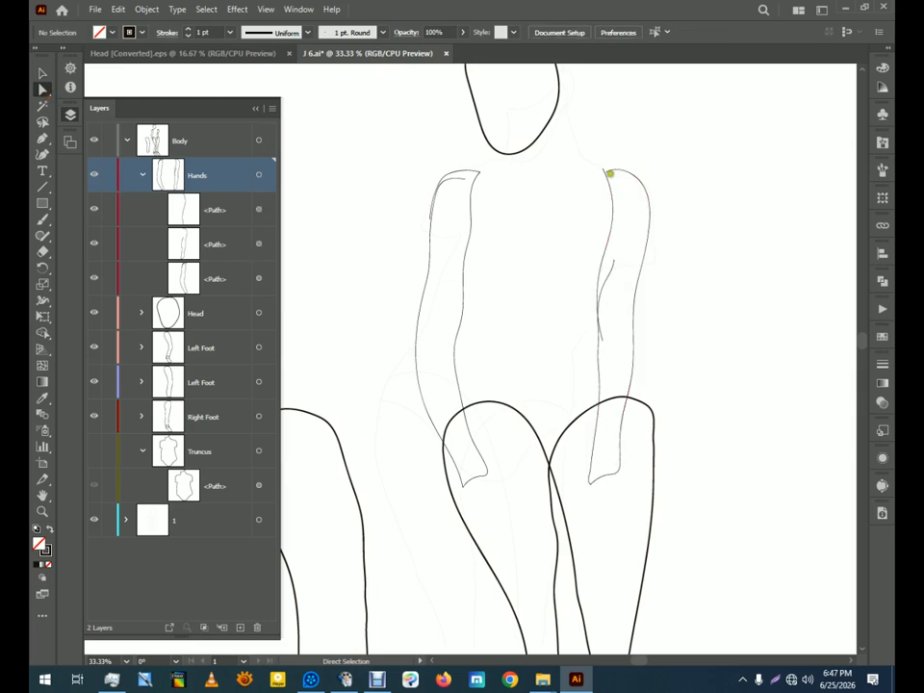
pyautogui.click(606, 170)
pyautogui.moveTo(606, 171)
pyautogui.mouseDown()
pyautogui.moveTo(611, 182)
pyautogui.moveTo(602, 169)
pyautogui.mouseUp()
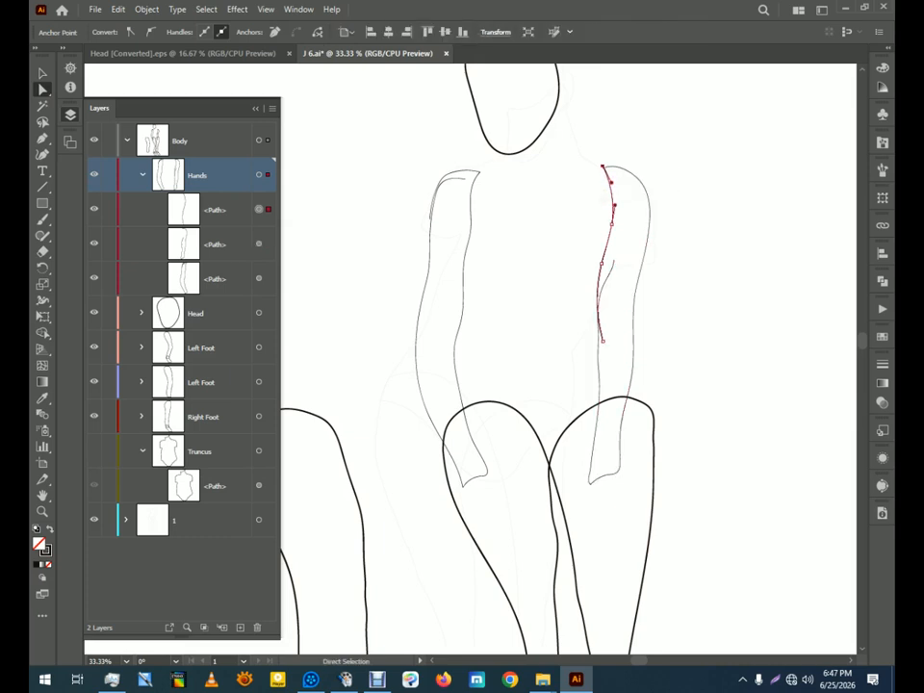
pyautogui.press('Up')
pyautogui.press('Up')
pyautogui.click(604, 169)
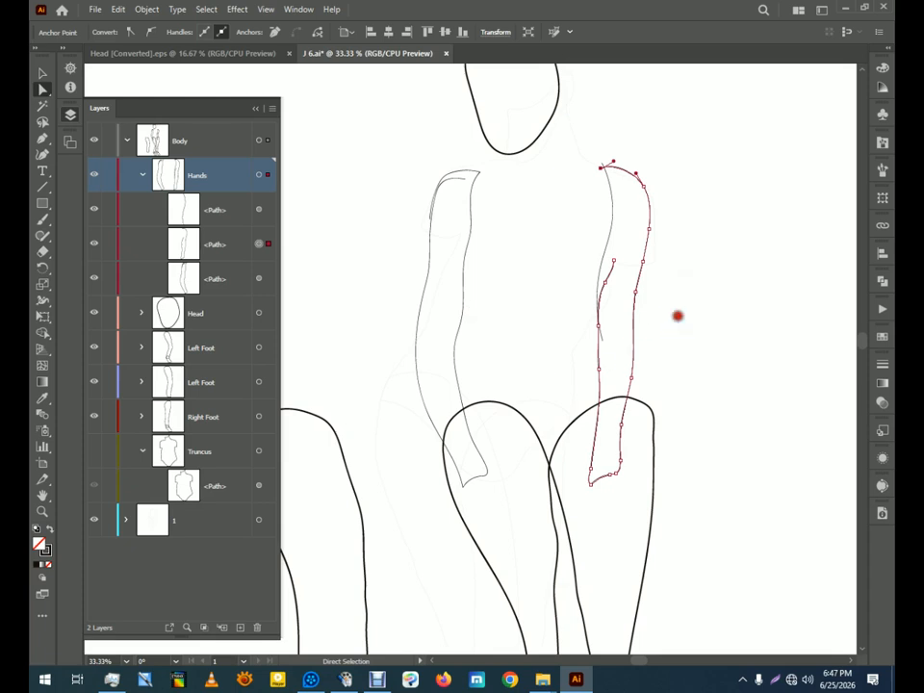
pyautogui.click(668, 277)
# Select both paths of the right arm and build its closed shape with Shape Builder, filled with orange E56228
pyautogui.moveTo(671, 194); pyautogui.dragTo(572, 314)
pyautogui.hotkey('shift', 'm')
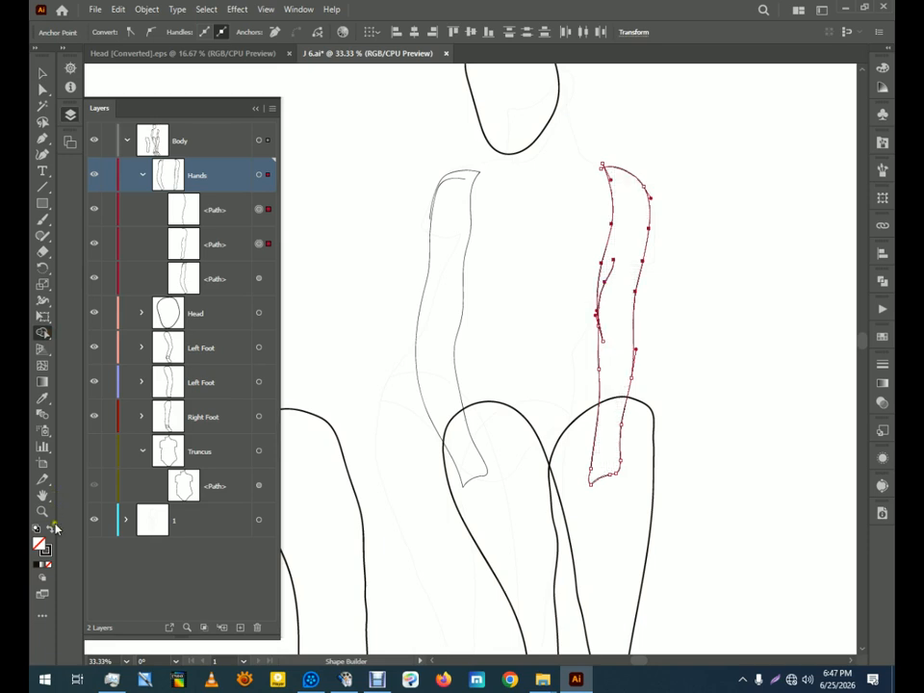
pyautogui.doubleClick(53, 562)
pyautogui.click(426, 264)
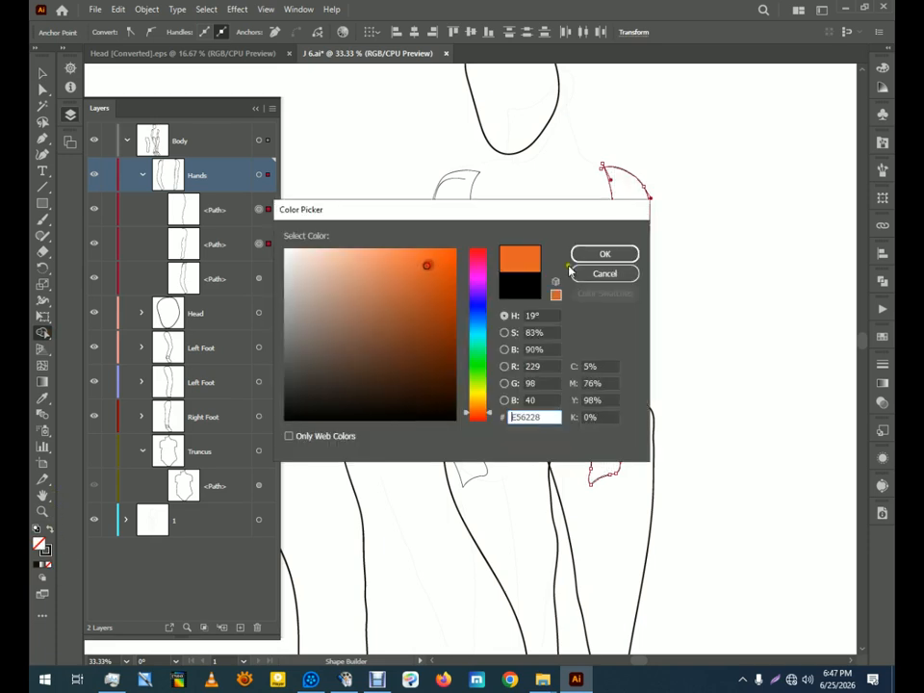
pyautogui.click(604, 255)
pyautogui.click(620, 269)
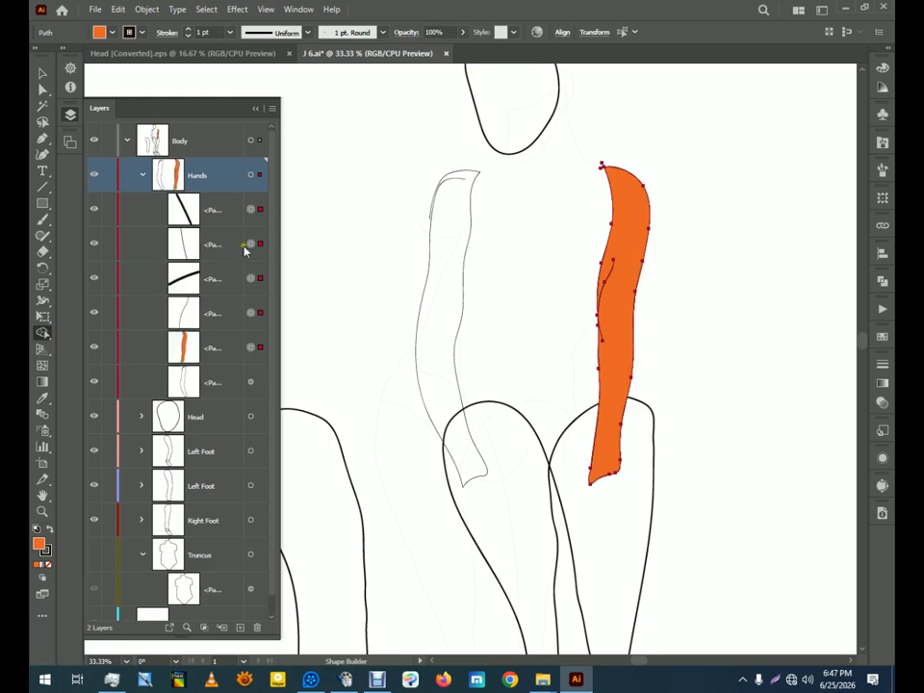
# Delete the leftover shoulder path of the left arm from the Hands sublayer
pyautogui.click(41, 72)
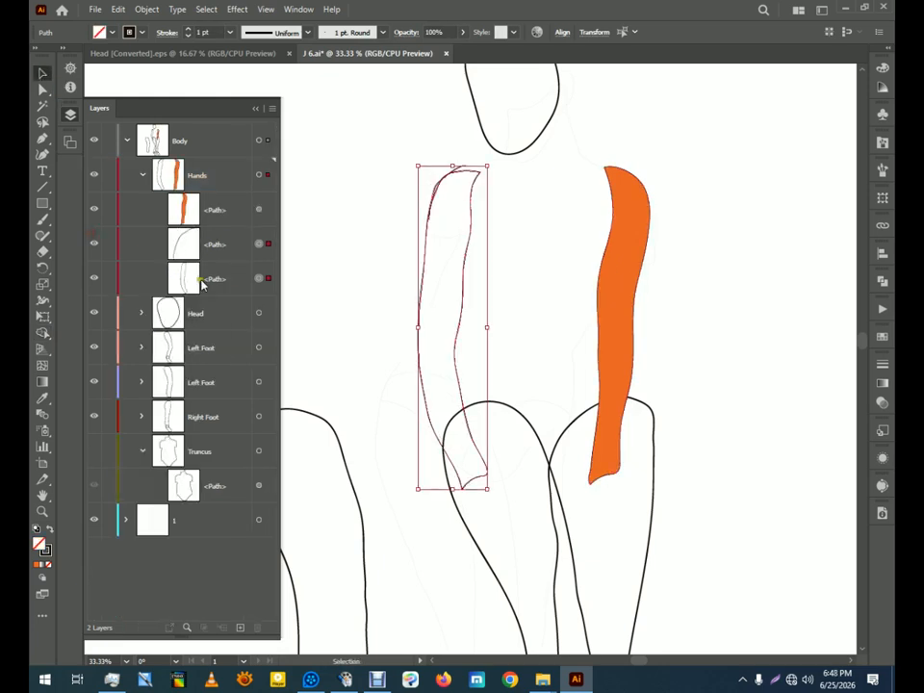
pyautogui.click(214, 247)
pyautogui.click(257, 628)
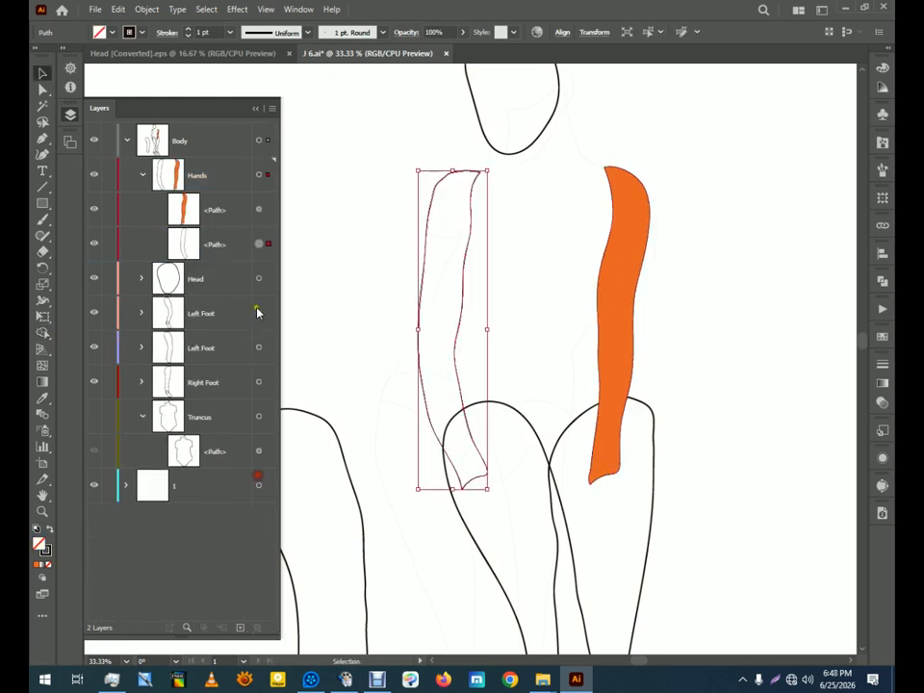
# Copy the orange fill from the right arm to the left arm with the Eyedropper and deselect it
pyautogui.click(43, 398)
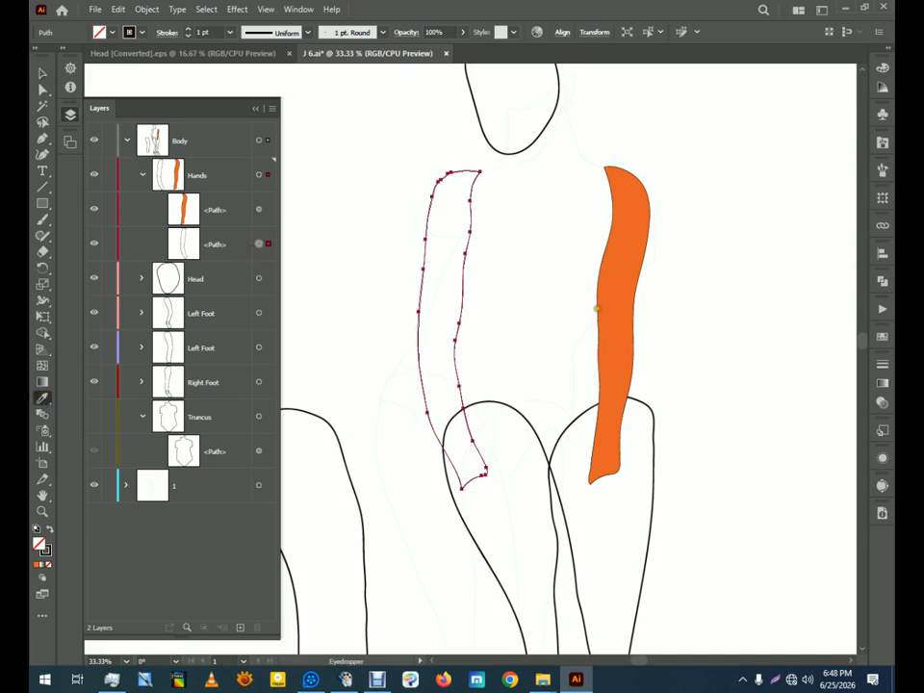
pyautogui.click(597, 308)
pyautogui.click(41, 72)
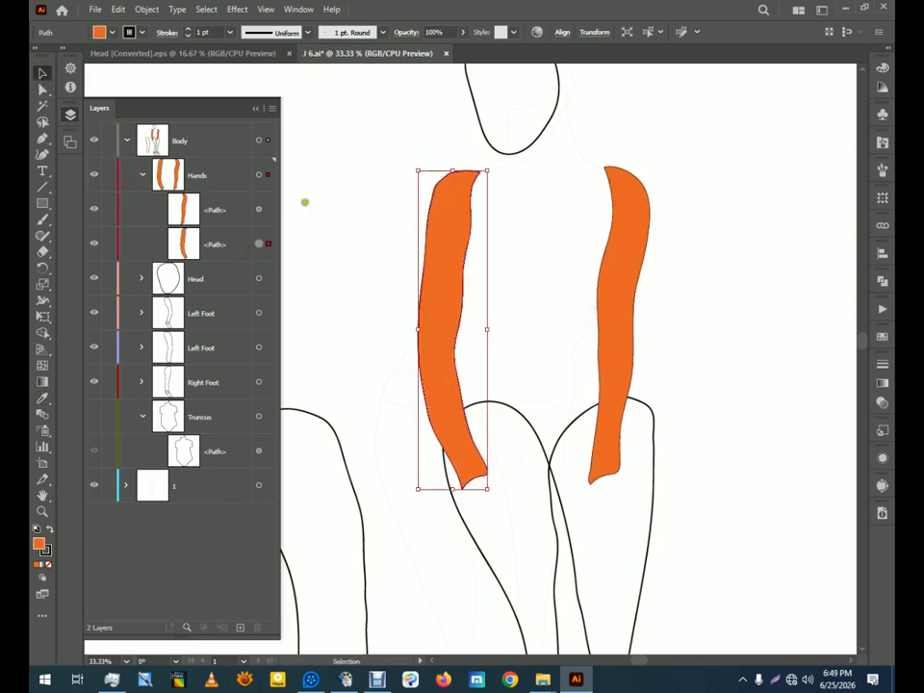
pyautogui.click(349, 201)
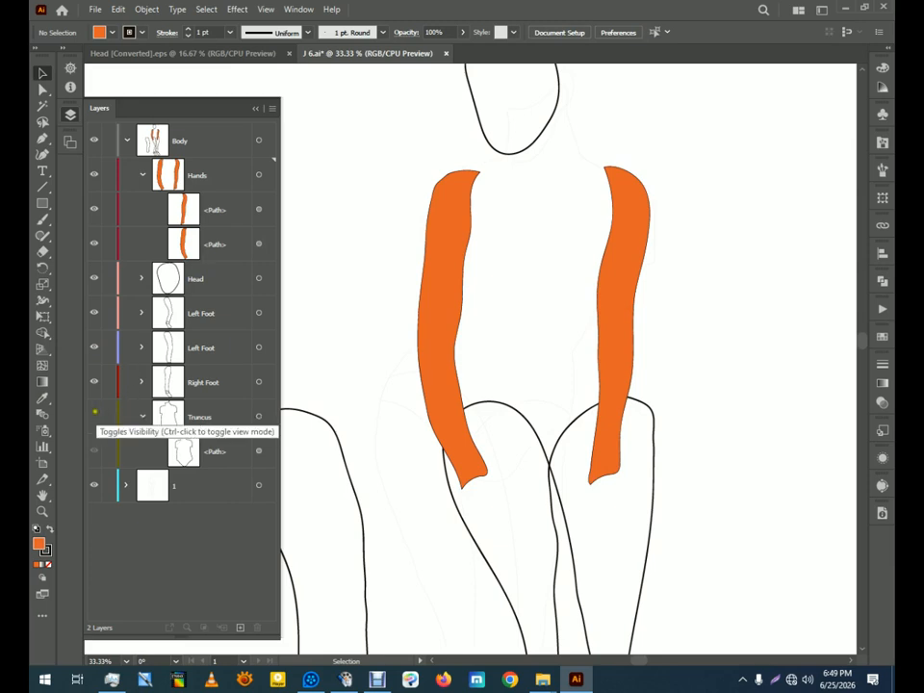
# Show the Truncus sublayer and reshape the torso outline at the right-hand shoulder so it follows the orange arm's outer edge
pyautogui.click(94, 416)
pyautogui.click(42, 88)
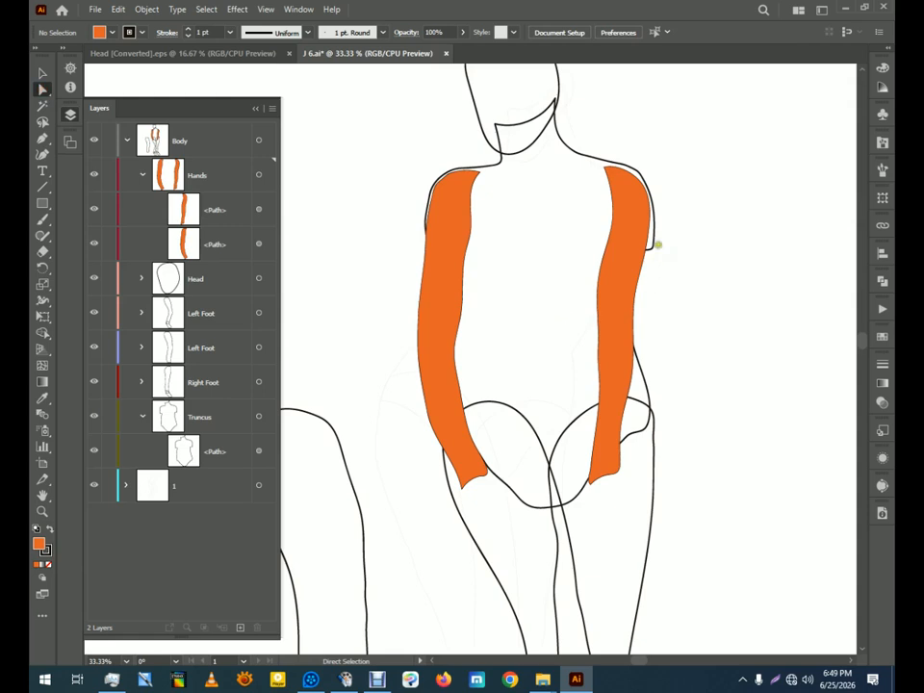
pyautogui.click(655, 243)
pyautogui.moveTo(654, 248); pyautogui.dragTo(589, 156)
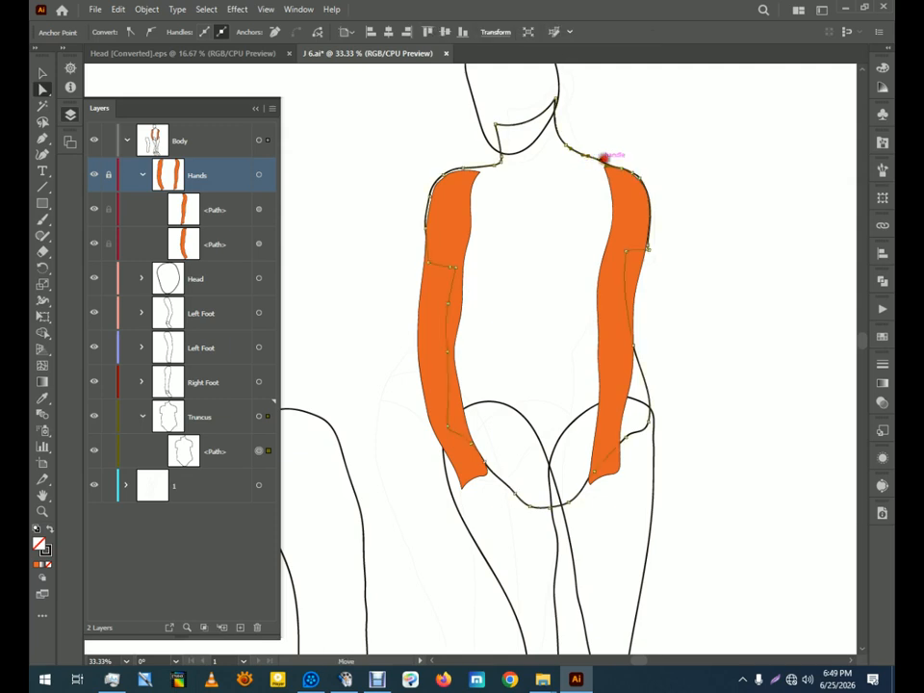
pyautogui.click(605, 160)
pyautogui.moveTo(605, 164); pyautogui.dragTo(603, 161)
pyautogui.click(635, 175)
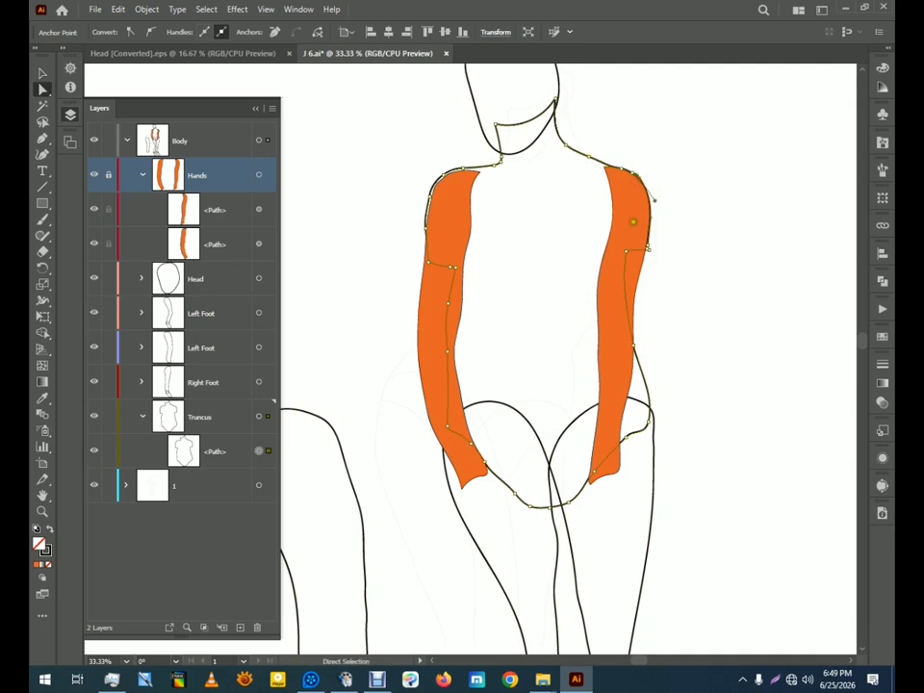
pyautogui.click(693, 280)
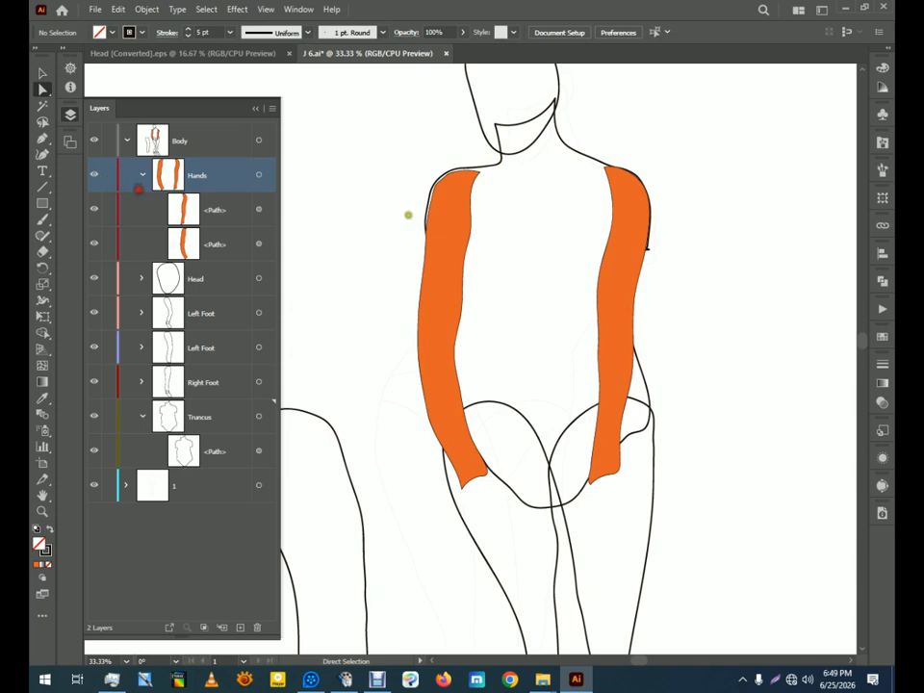
# Lock the Truncus sublayer and move the shoulder anchor points of the left-hand orange arm to match the torso outline
pyautogui.click(452, 191)
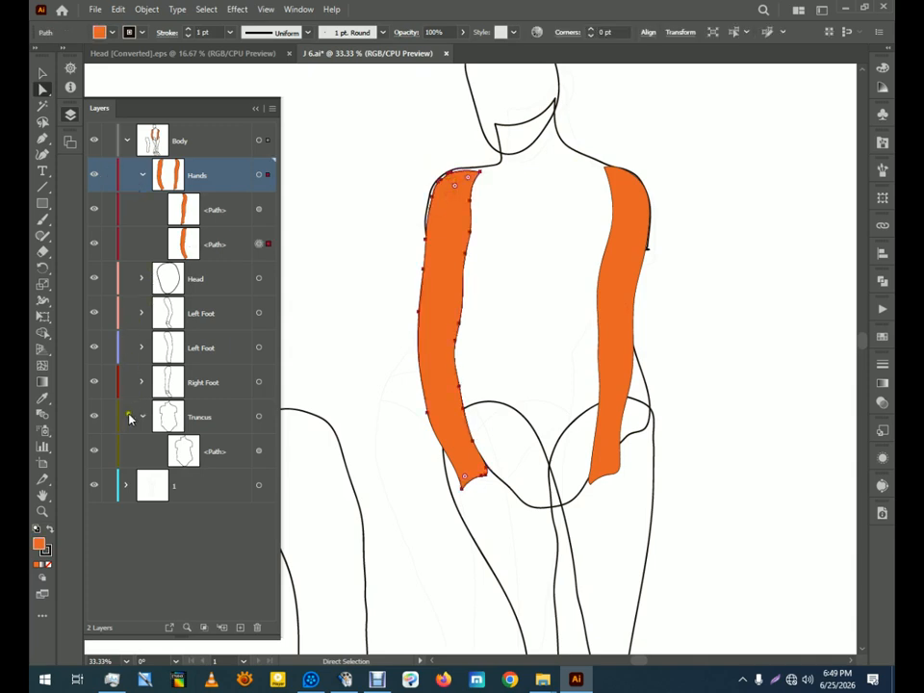
pyautogui.moveTo(429, 165); pyautogui.dragTo(454, 199)
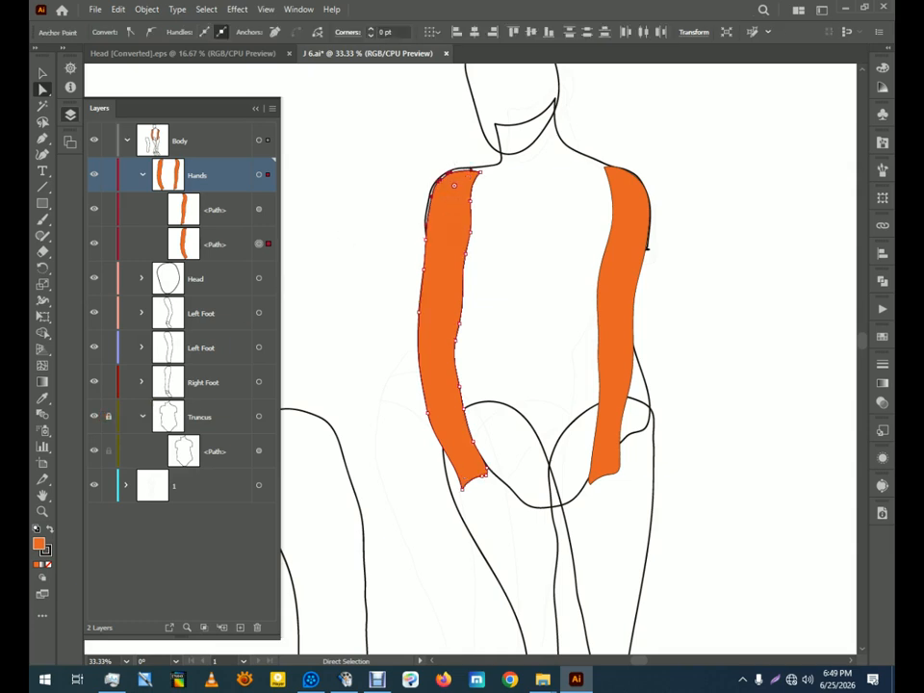
pyautogui.moveTo(441, 149); pyautogui.dragTo(489, 177)
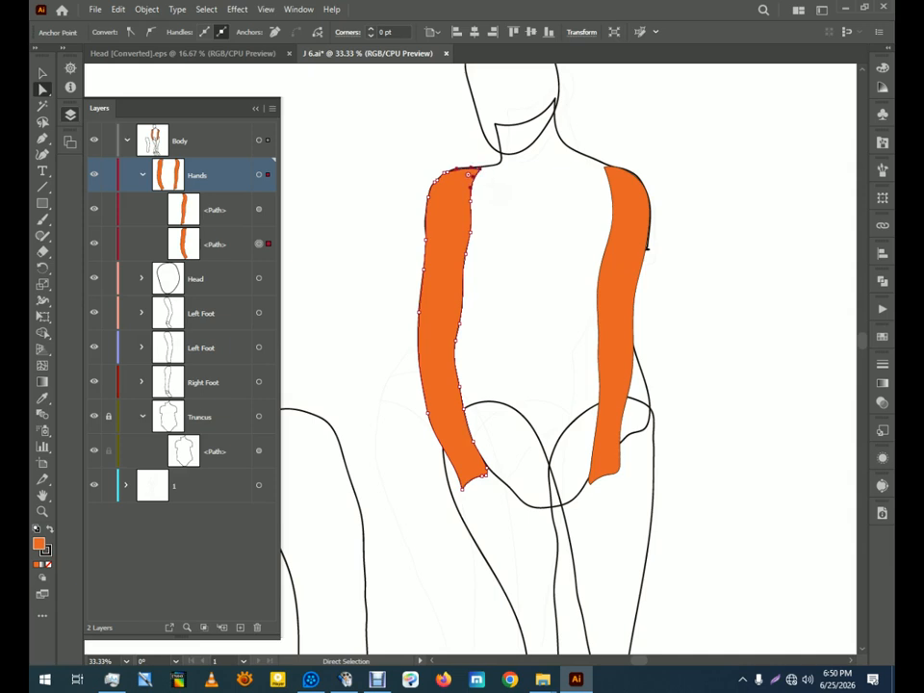
pyautogui.click(445, 172)
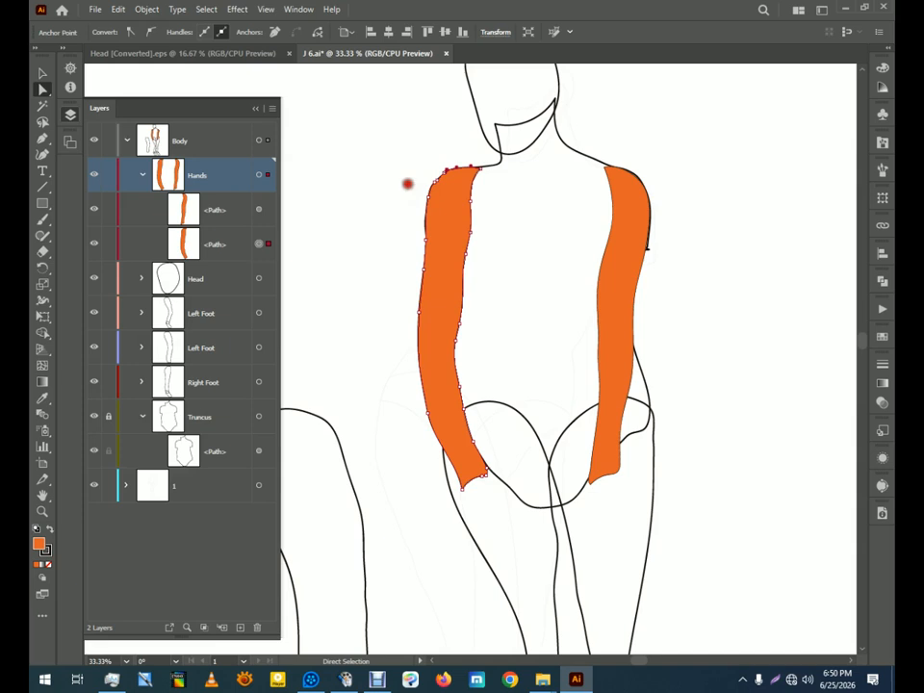
pyautogui.click(408, 184)
pyautogui.click(446, 216)
pyautogui.moveTo(423, 235); pyautogui.dragTo(425, 241)
pyautogui.click(419, 312)
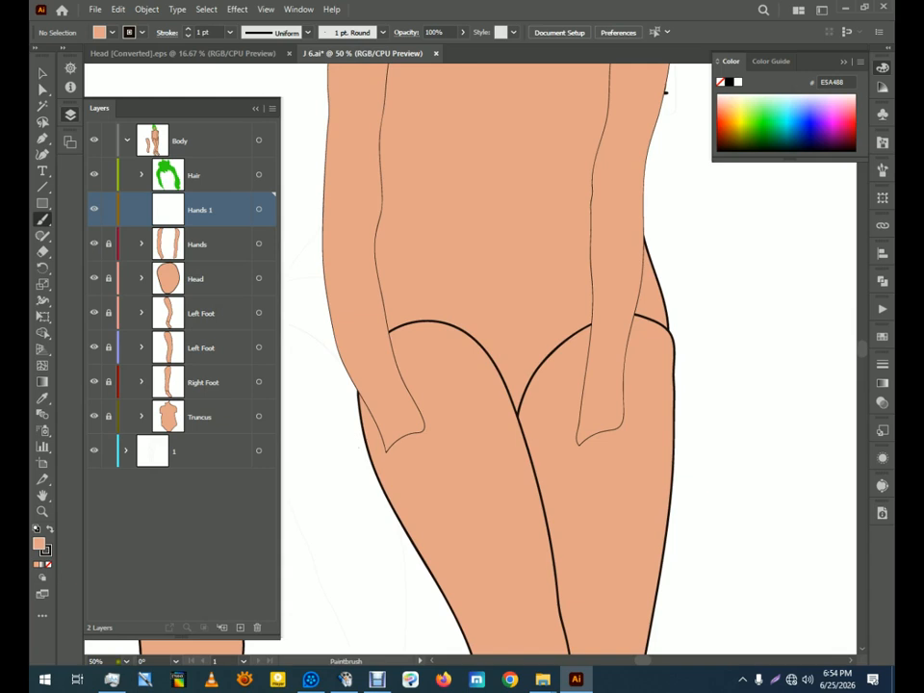
# At 100% zoom, paint the wrist line, thumb, palm edge and three outer fingers at the left-hand arm's wrist on the Hands 1 sublayer
pyautogui.click(128, 664)
pyautogui.click(150, 482)
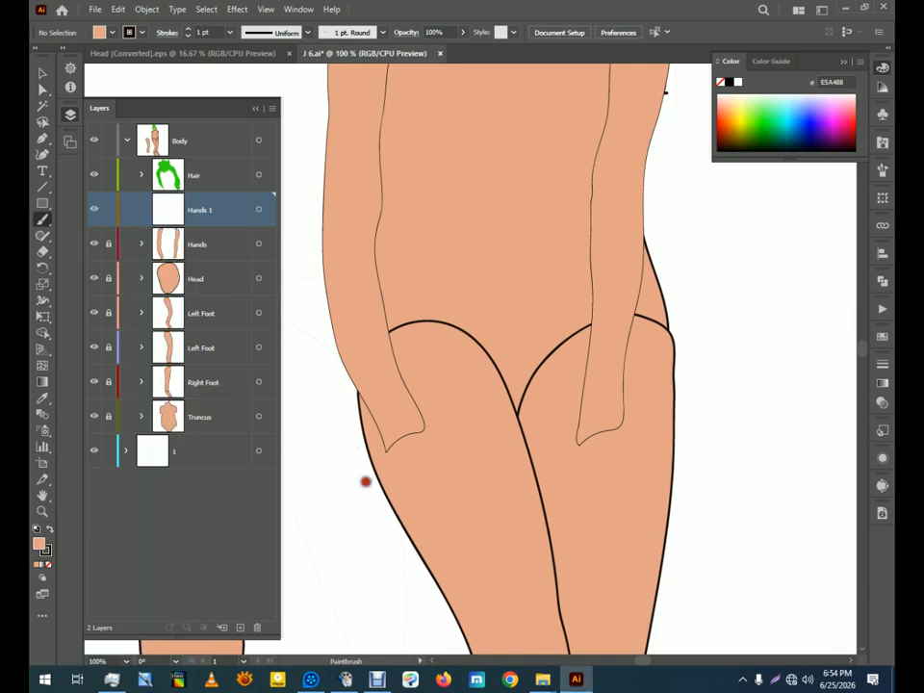
pyautogui.moveTo(394, 507)
pyautogui.mouseDown()
pyautogui.moveTo(495, 378)
pyautogui.moveTo(512, 303)
pyautogui.mouseUp()
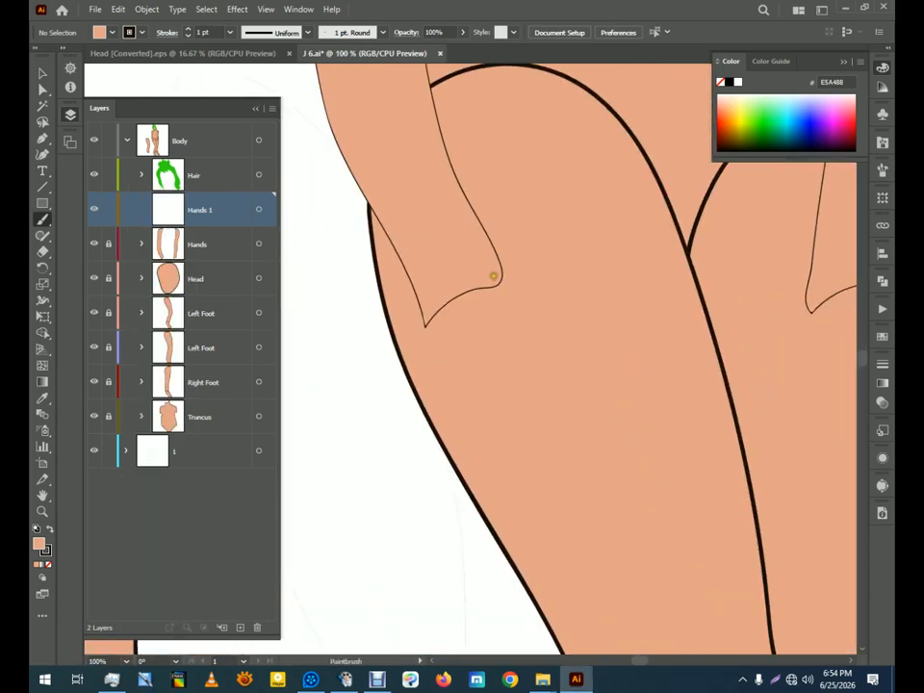
pyautogui.moveTo(496, 258)
pyautogui.mouseDown()
pyautogui.moveTo(552, 344)
pyautogui.moveTo(582, 356)
pyautogui.moveTo(545, 364)
pyautogui.mouseUp()
pyautogui.moveTo(497, 262)
pyautogui.mouseDown()
pyautogui.moveTo(418, 293)
pyautogui.moveTo(429, 292)
pyautogui.moveTo(430, 319)
pyautogui.moveTo(468, 379)
pyautogui.moveTo(510, 409)
pyautogui.moveTo(533, 443)
pyautogui.moveTo(542, 437)
pyautogui.moveTo(523, 395)
pyautogui.mouseUp()
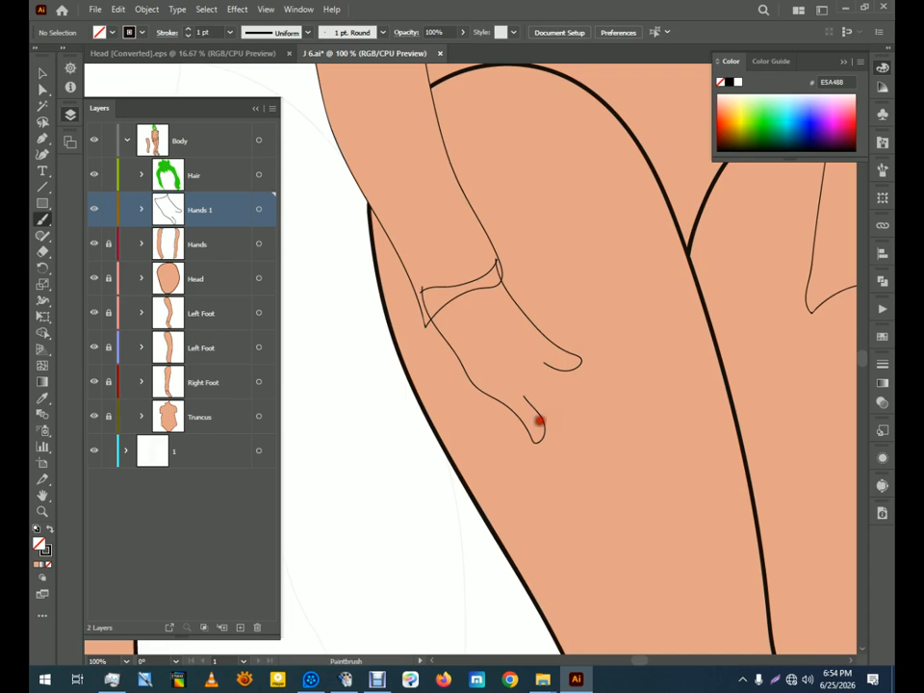
pyautogui.moveTo(534, 410)
pyautogui.mouseDown()
pyautogui.moveTo(560, 430)
pyautogui.moveTo(545, 396)
pyautogui.moveTo(549, 409)
pyautogui.moveTo(561, 403)
pyautogui.moveTo(533, 366)
pyautogui.moveTo(550, 388)
pyautogui.mouseUp()
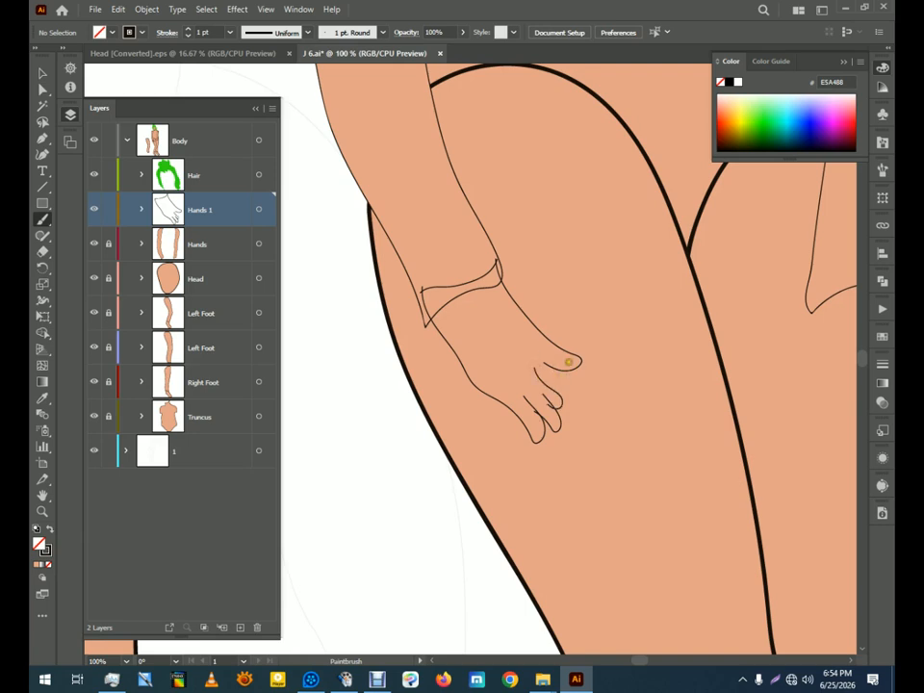
# Move the thumb stroke up and slightly left, widening the gap above the painted fingers
pyautogui.click(42, 73)
pyautogui.click(541, 332)
pyautogui.moveTo(541, 332)
pyautogui.mouseDown()
pyautogui.moveTo(522, 306)
pyautogui.moveTo(545, 363)
pyautogui.mouseUp()
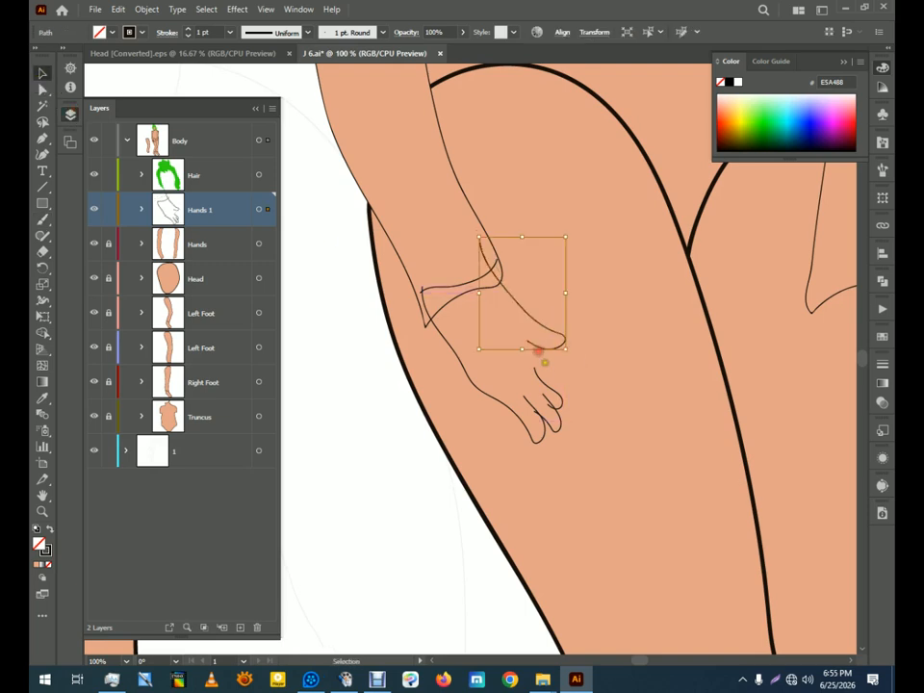
pyautogui.click(41, 219)
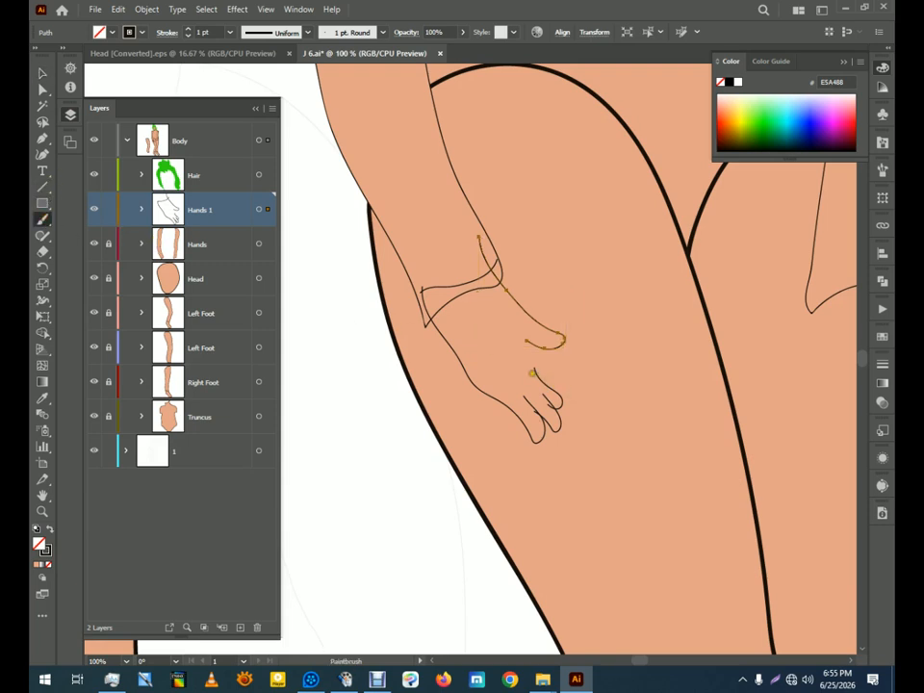
pyautogui.moveTo(527, 361); pyautogui.dragTo(576, 385)
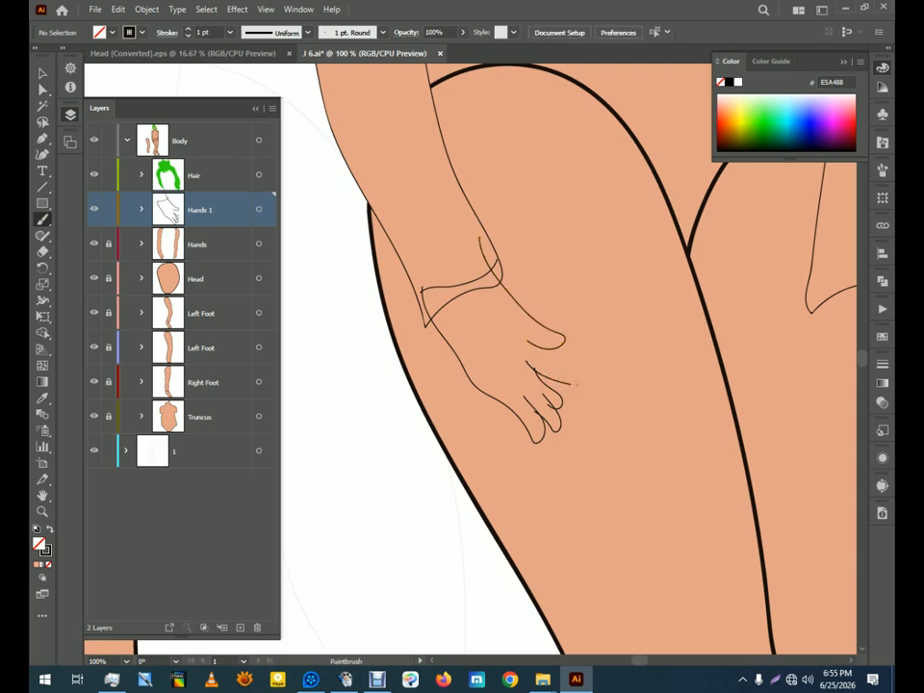
pyautogui.hotkey('ctrl', 'z')
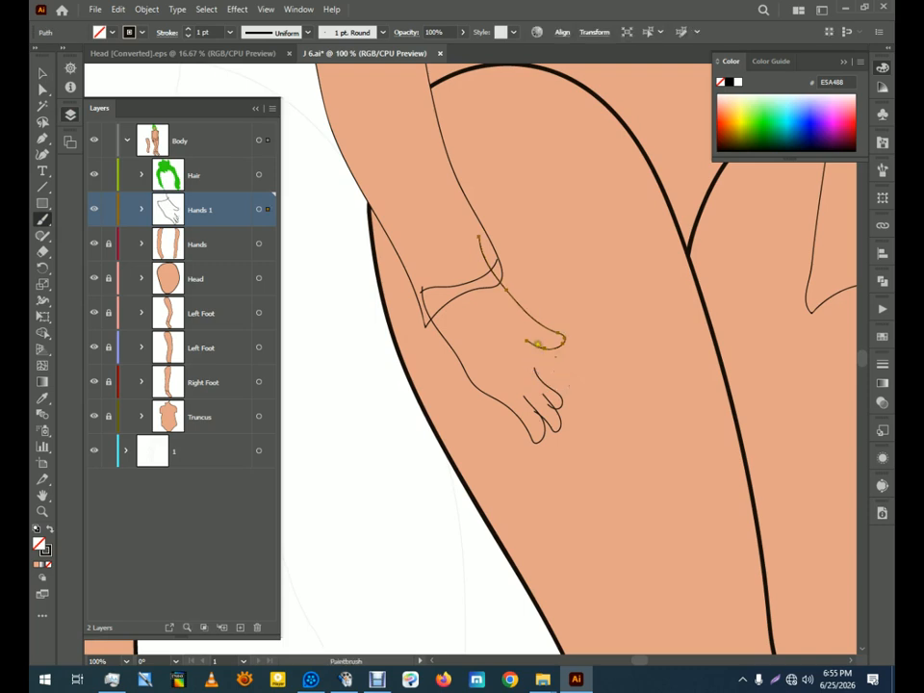
pyautogui.moveTo(536, 342)
pyautogui.mouseDown()
pyautogui.moveTo(569, 373)
pyautogui.moveTo(547, 376)
pyautogui.moveTo(510, 355)
pyautogui.mouseUp()
pyautogui.rightClick(535, 349)
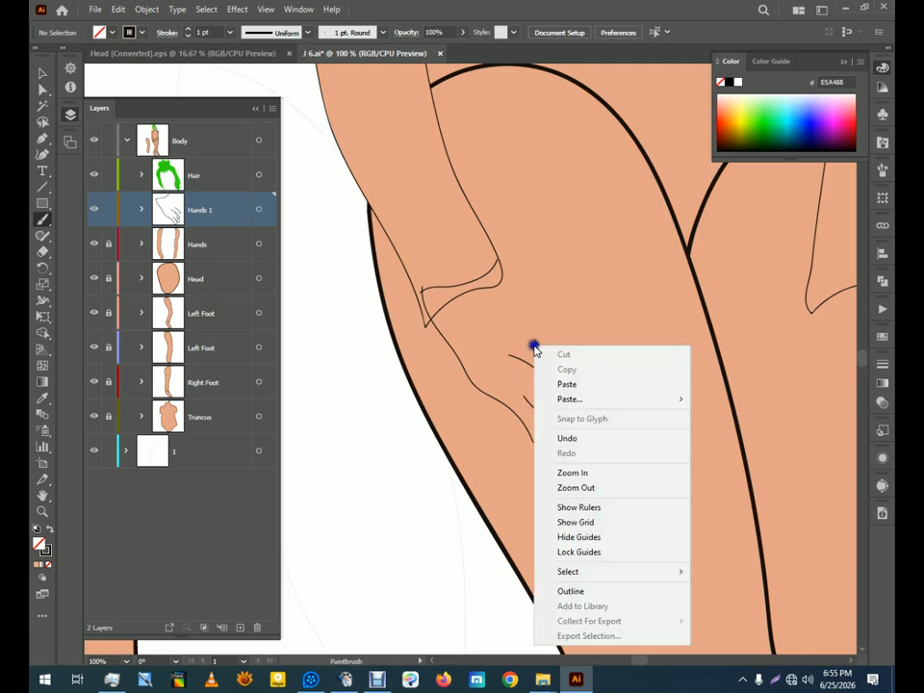
pyautogui.press('Escape')
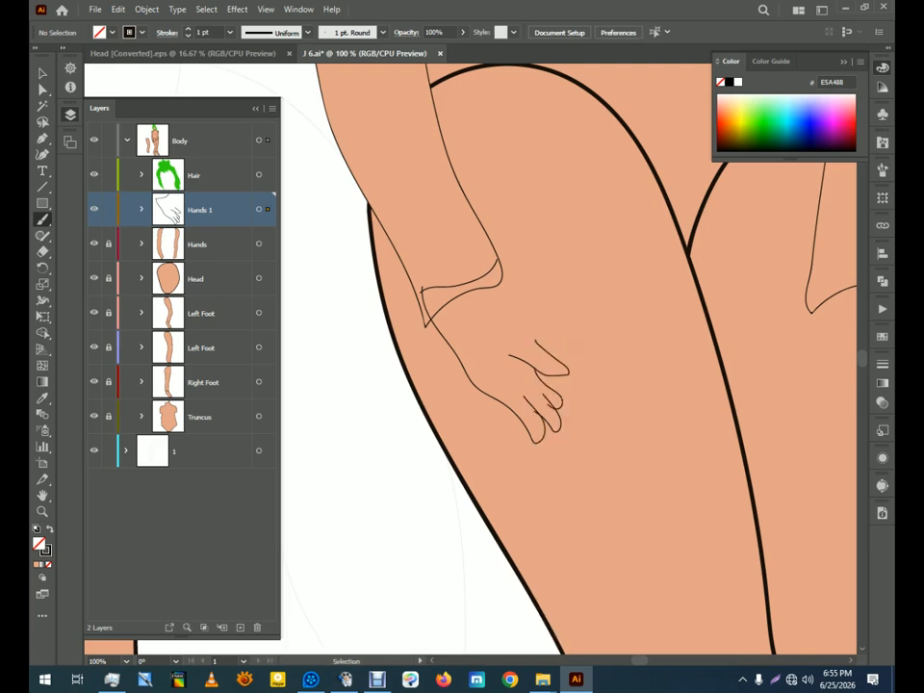
pyautogui.hotkey('ctrl', 'z')
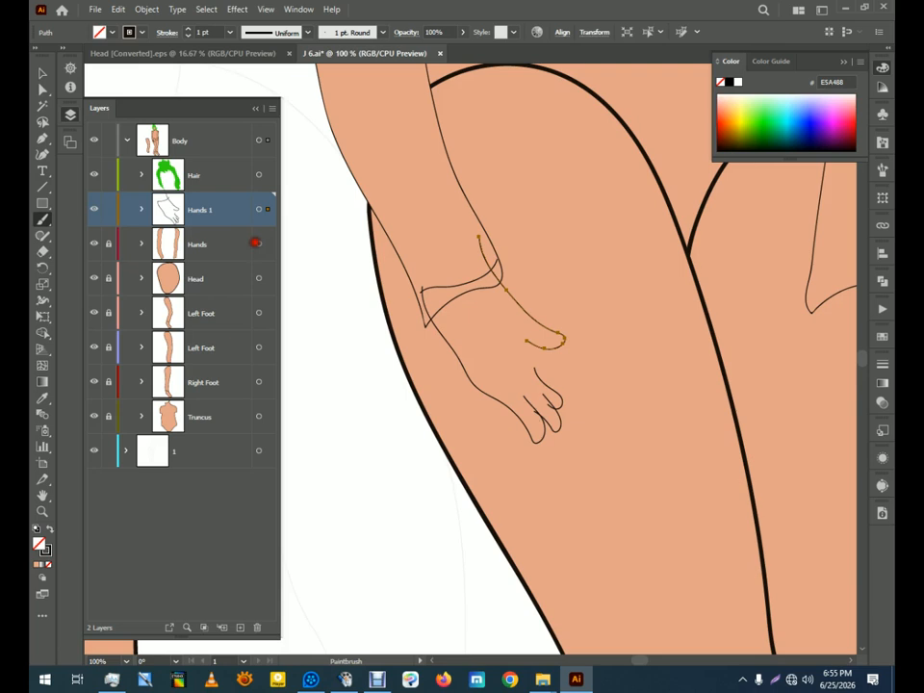
# Paint the index finger between the thumb and the other fingers, and delete the stray path from the Hands 1 sublayer
pyautogui.click(234, 215)
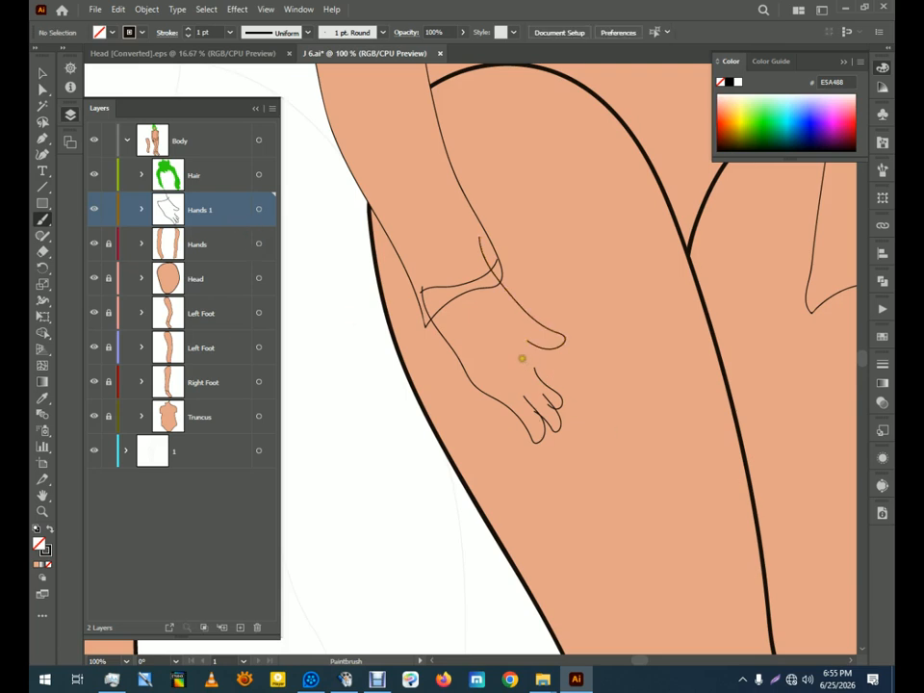
pyautogui.moveTo(505, 349)
pyautogui.mouseDown()
pyautogui.moveTo(565, 382)
pyautogui.moveTo(563, 370)
pyautogui.moveTo(511, 329)
pyautogui.mouseUp()
pyautogui.click(142, 209)
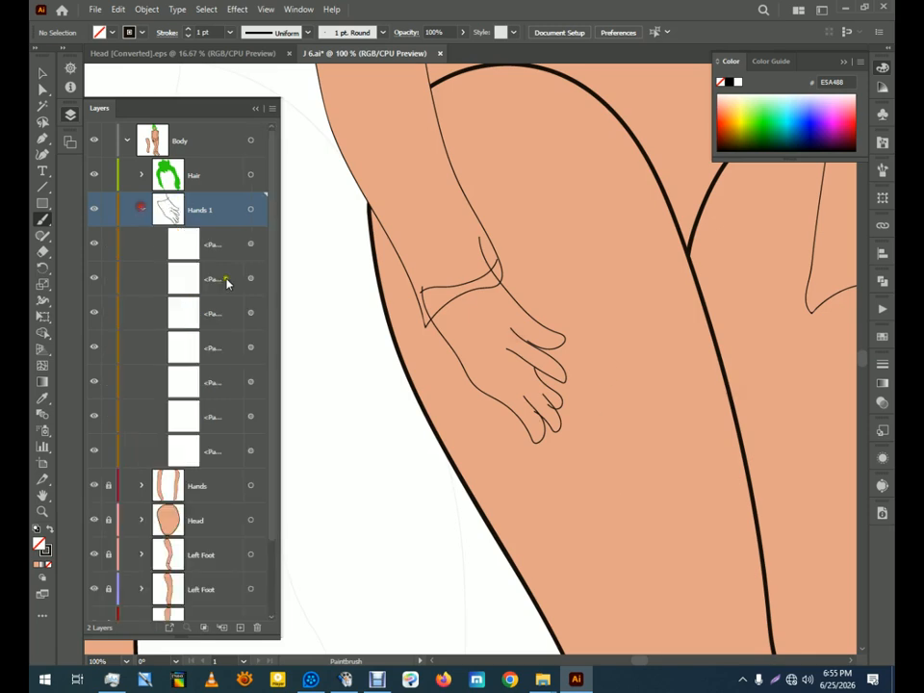
pyautogui.moveTo(223, 284); pyautogui.dragTo(212, 350)
pyautogui.click(258, 627)
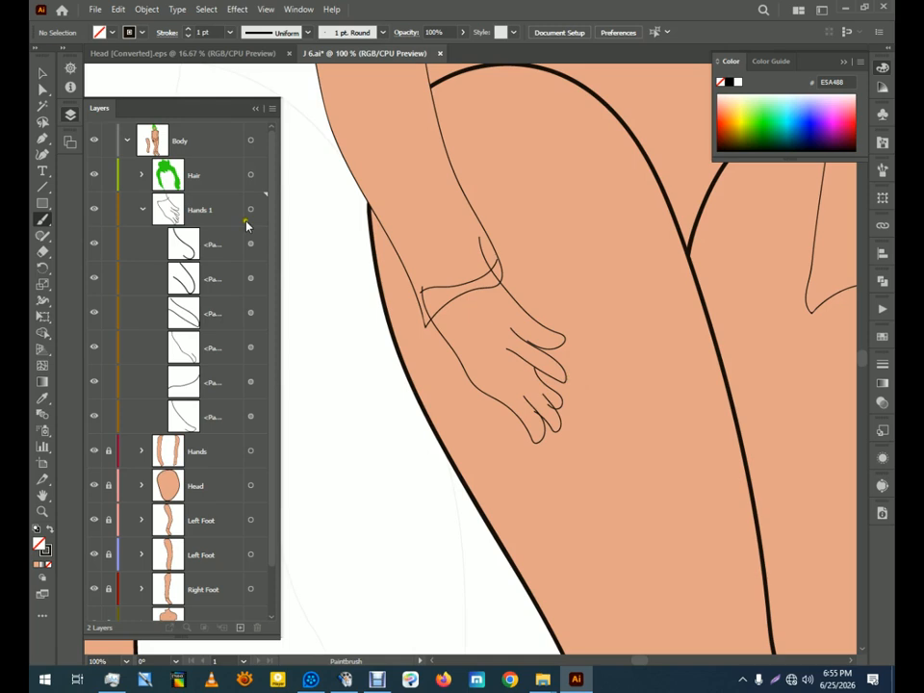
# Move the thumb stroke closer to the wrist and rotate it slightly counterclockwise above the index finger
pyautogui.click(43, 73)
pyautogui.moveTo(563, 334)
pyautogui.mouseDown()
pyautogui.moveTo(549, 314)
pyautogui.moveTo(559, 342)
pyautogui.mouseUp()
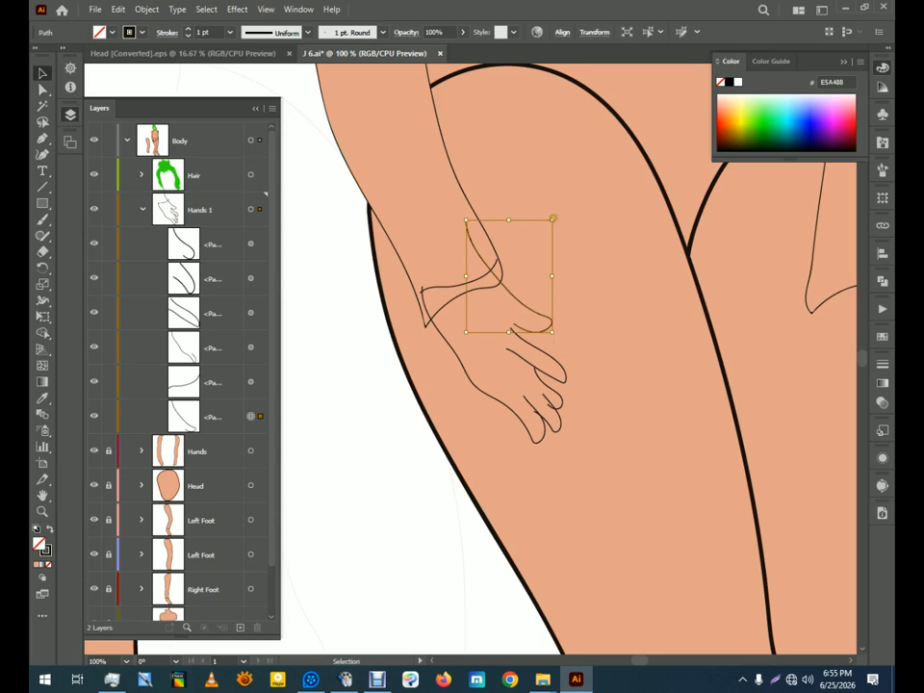
pyautogui.moveTo(561, 219); pyautogui.dragTo(557, 201)
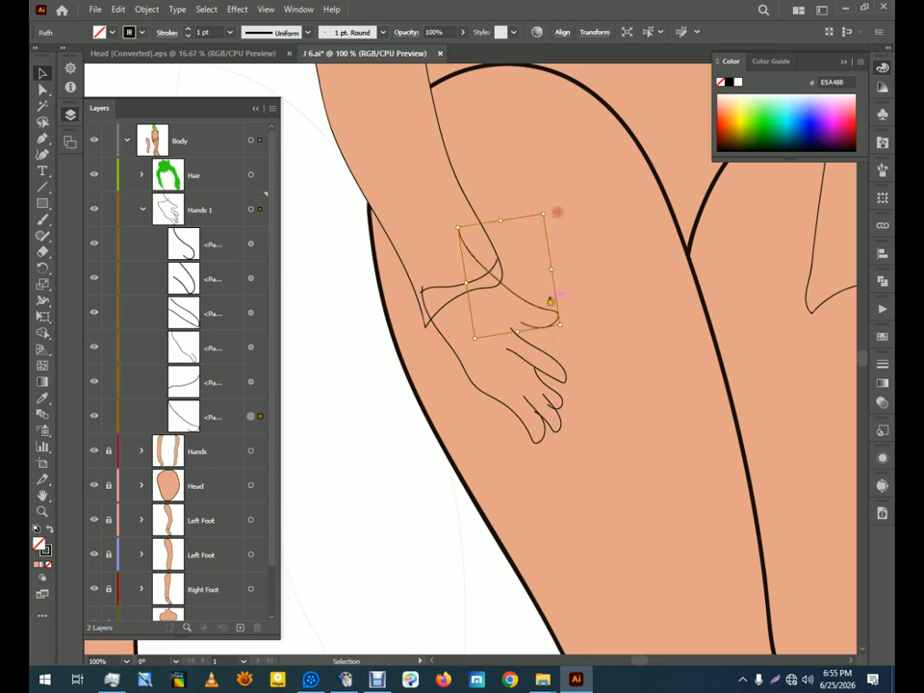
pyautogui.moveTo(549, 309); pyautogui.dragTo(549, 326)
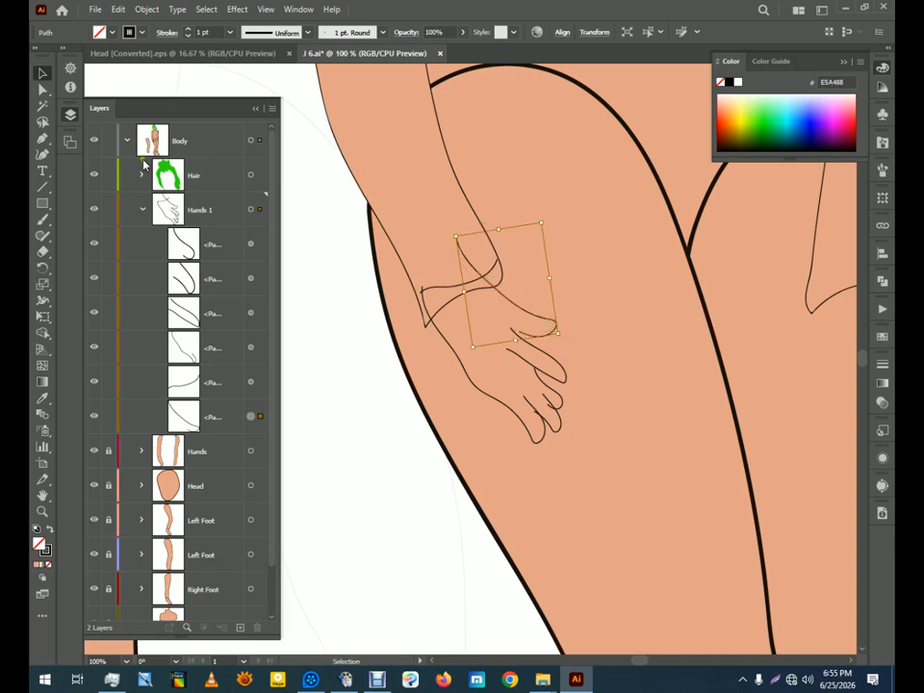
# Reshape the thumb path so its inner end meets the index finger's start and its upper curve bends in from the wrist
pyautogui.click(42, 90)
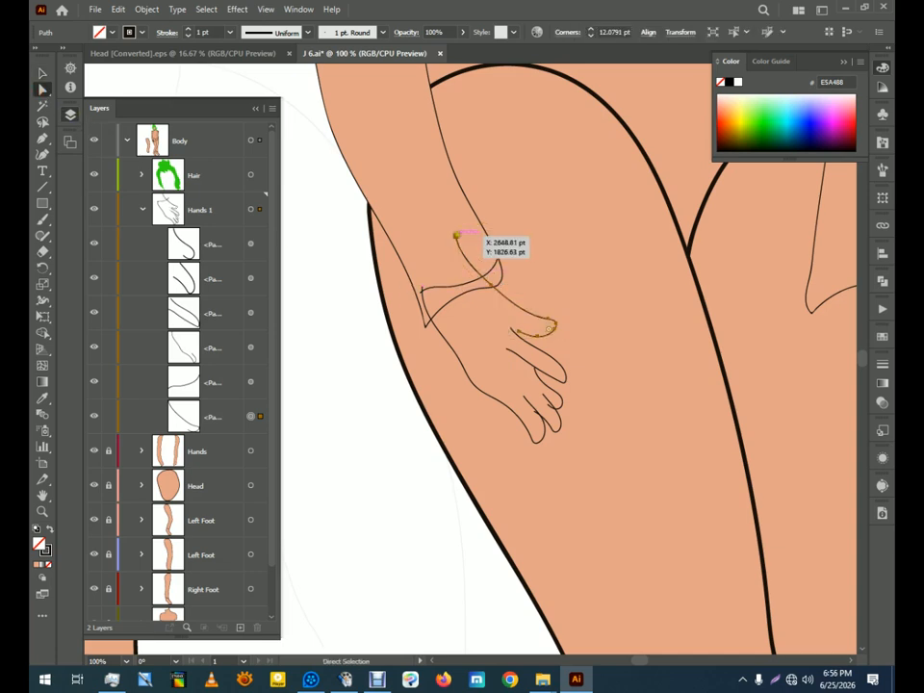
pyautogui.click(43, 74)
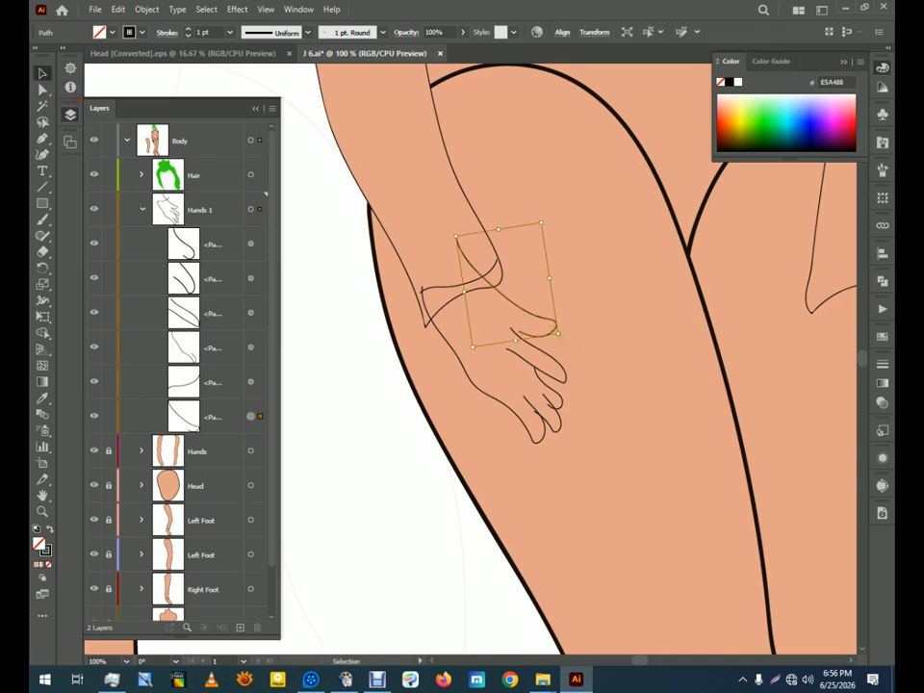
pyautogui.click(43, 89)
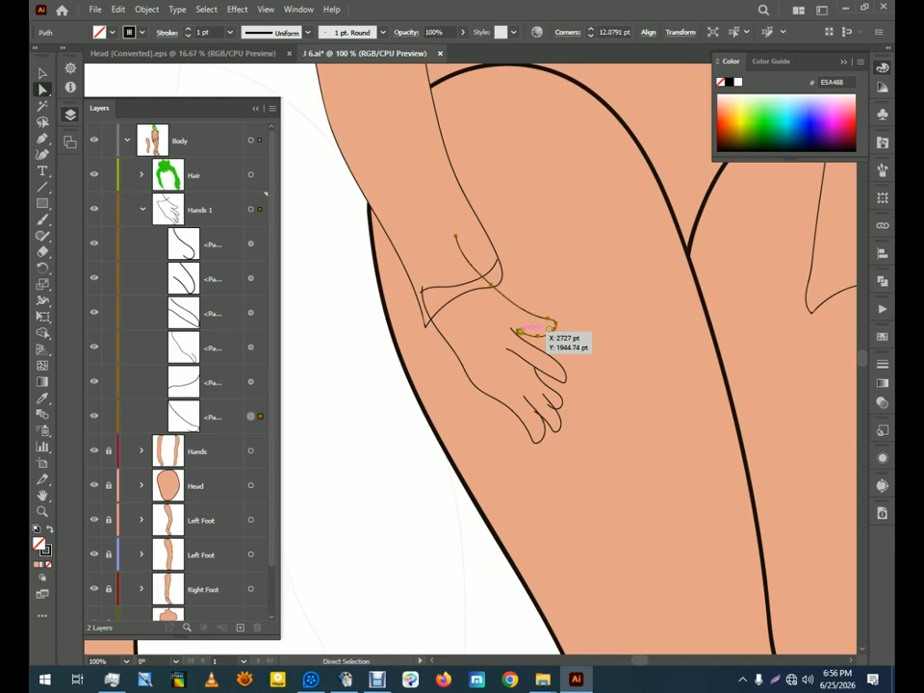
pyautogui.moveTo(520, 331); pyautogui.dragTo(509, 332)
pyautogui.moveTo(494, 280)
pyautogui.mouseDown()
pyautogui.moveTo(497, 266)
pyautogui.moveTo(511, 286)
pyautogui.moveTo(513, 318)
pyautogui.mouseUp()
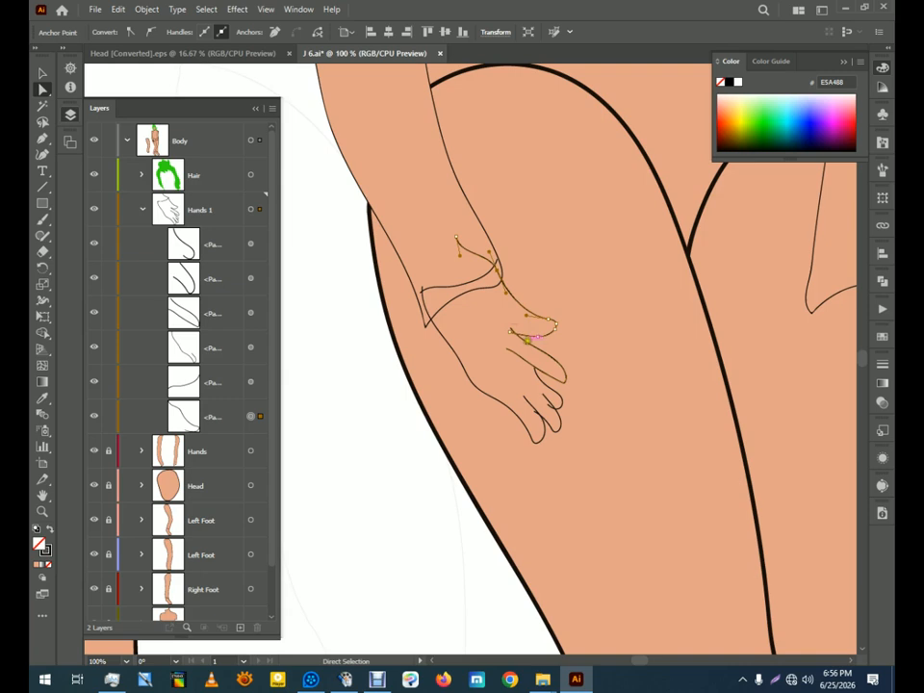
pyautogui.moveTo(524, 312)
pyautogui.mouseDown()
pyautogui.moveTo(509, 314)
pyautogui.moveTo(547, 343)
pyautogui.mouseUp()
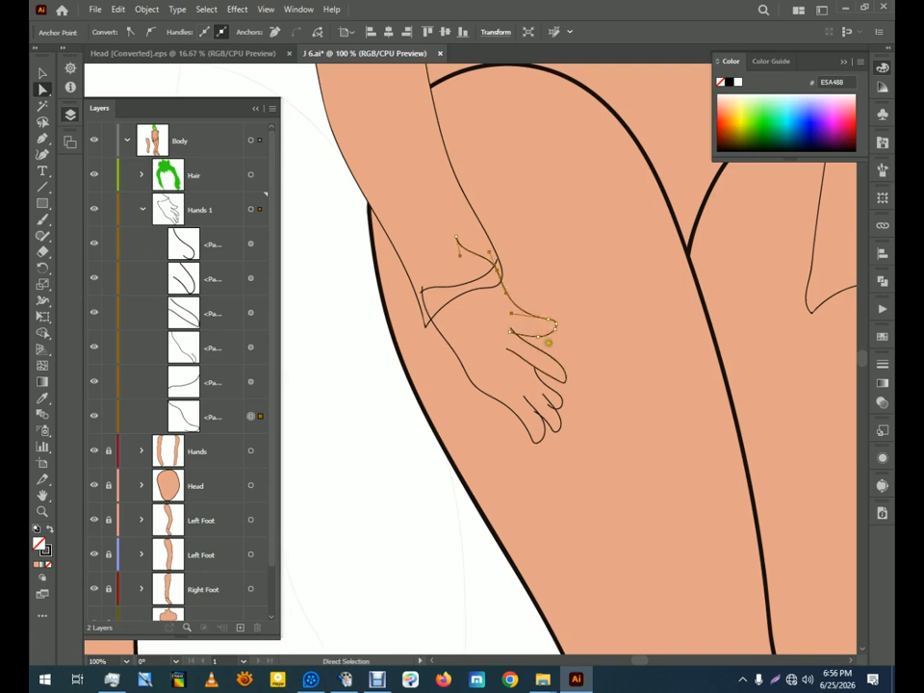
# Nudge the thumb path's wrist anchor point right and up onto the arm's edge at the wrist line and deselect the paths
pyautogui.moveTo(506, 273); pyautogui.dragTo(497, 267)
pyautogui.click(498, 270)
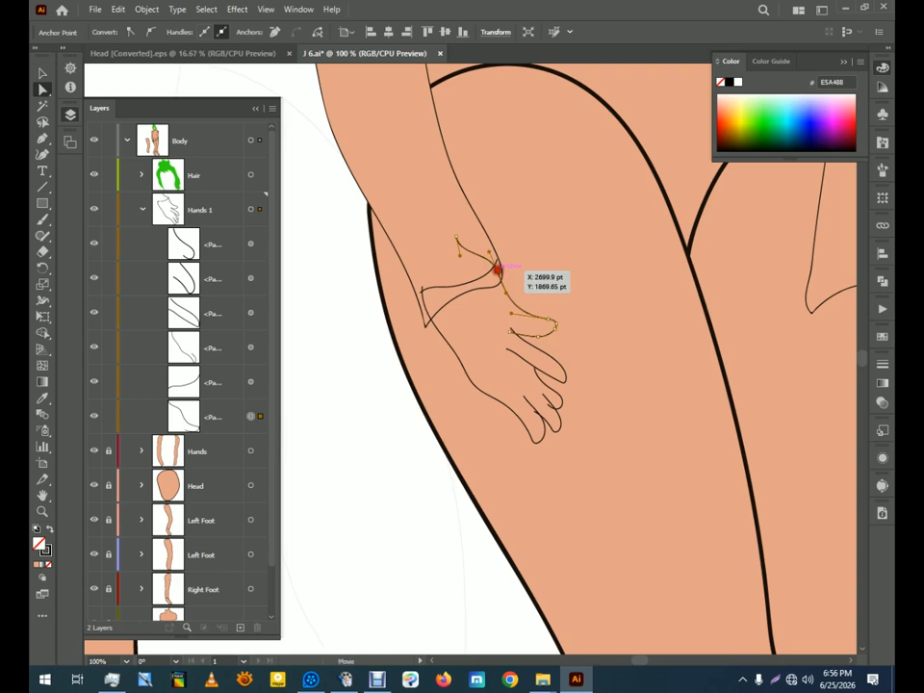
pyautogui.press('Right')
pyautogui.press('Right')
pyautogui.press('Right')
pyautogui.press('Right')
pyautogui.press('Up')
pyautogui.press('Up')
pyautogui.press('Up')
pyautogui.press('Up')
pyautogui.press('Up')
pyautogui.press('Down')
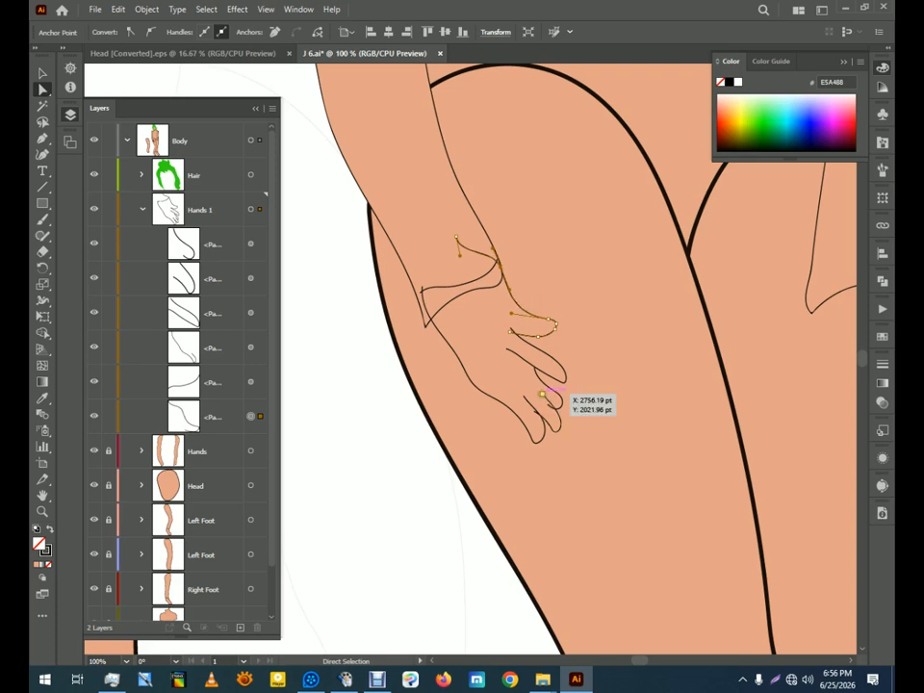
pyautogui.click(543, 395)
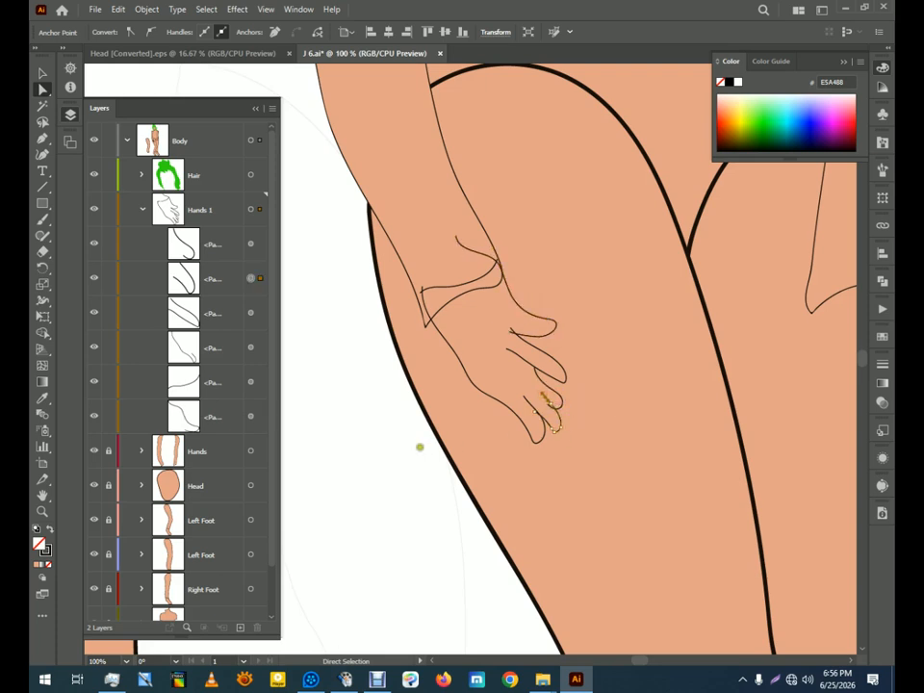
pyautogui.click(420, 447)
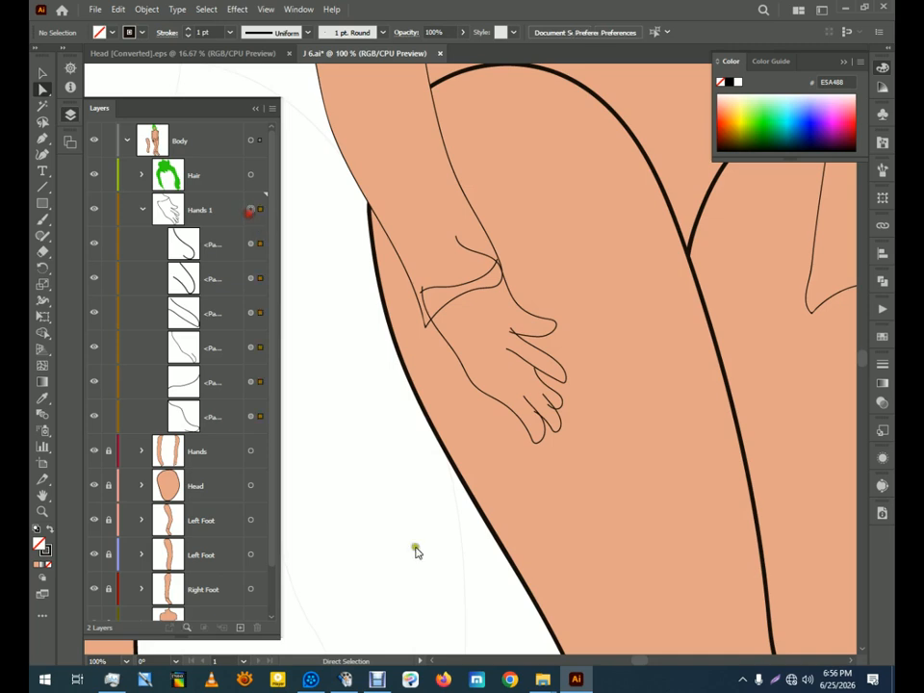
pyautogui.click(251, 209)
pyautogui.click(42, 333)
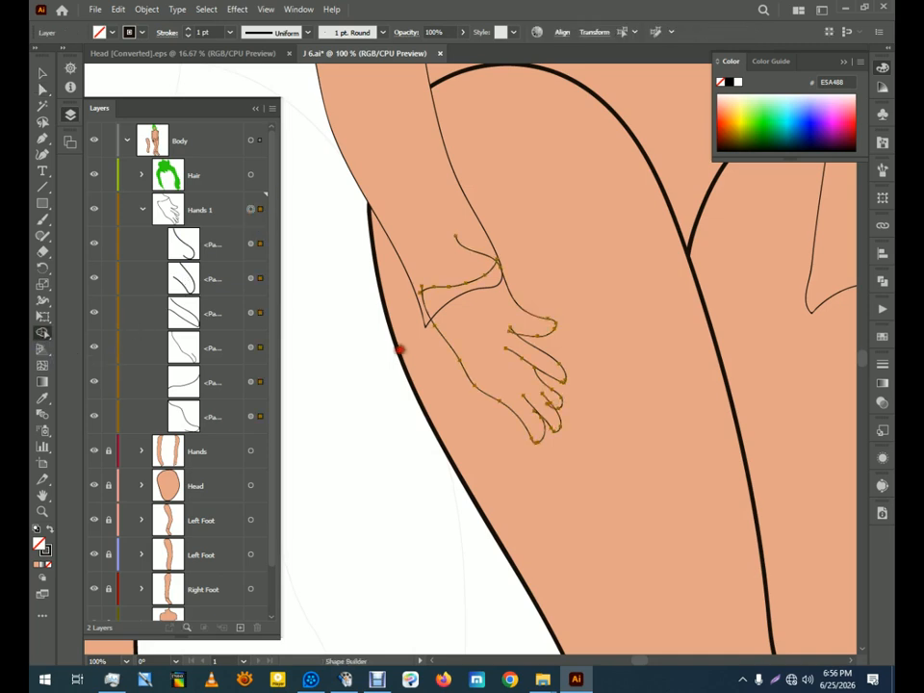
pyautogui.click(43, 89)
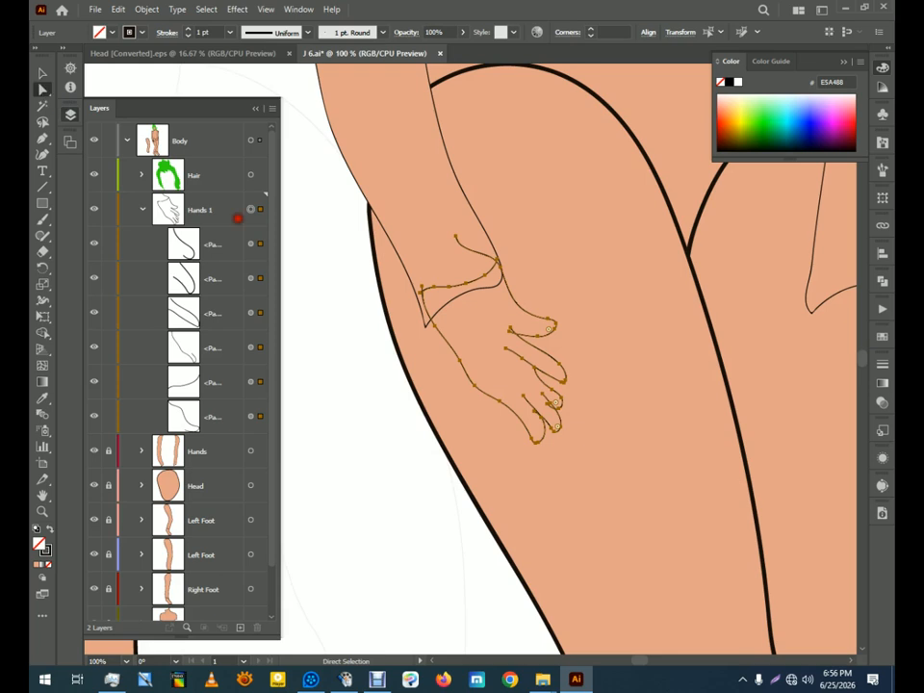
pyautogui.click(502, 291)
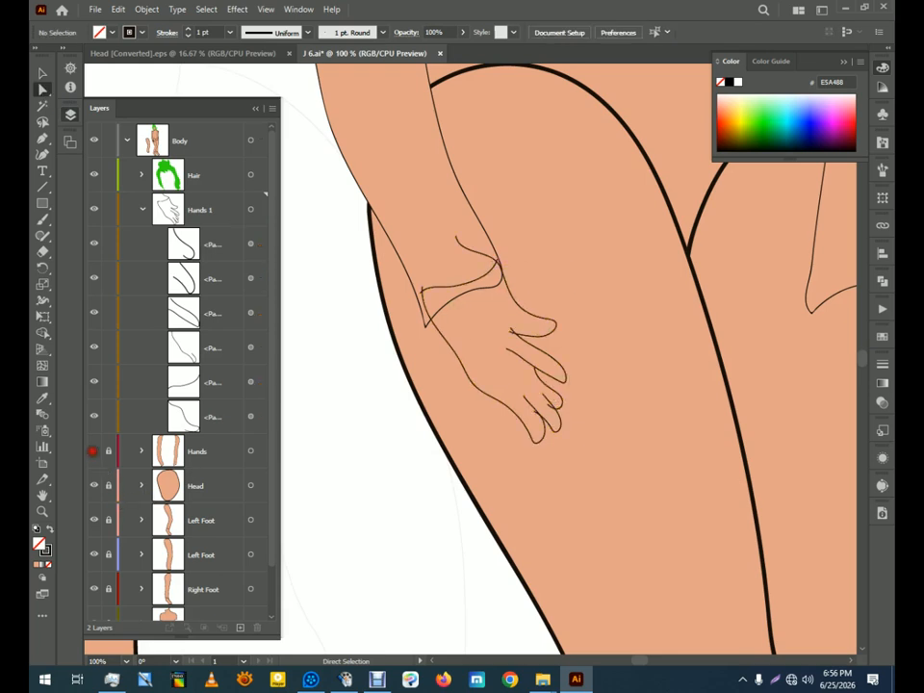
# Hide the Hands, upper Left Foot and Right Foot sublayers, and adjust the upper end of the middle finger path where it crosses the index finger
pyautogui.click(92, 451)
pyautogui.click(95, 521)
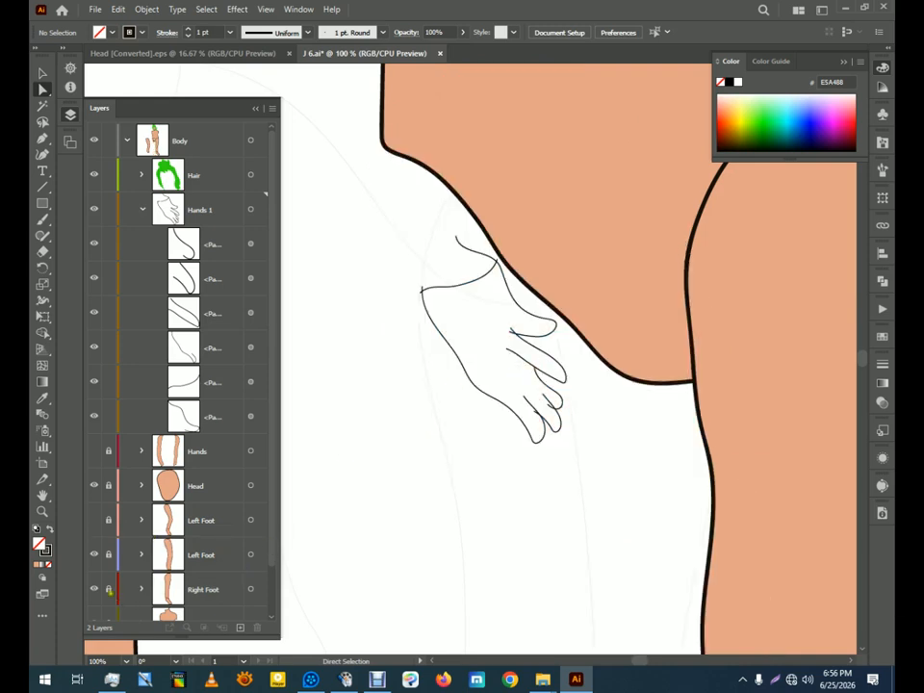
pyautogui.click(94, 588)
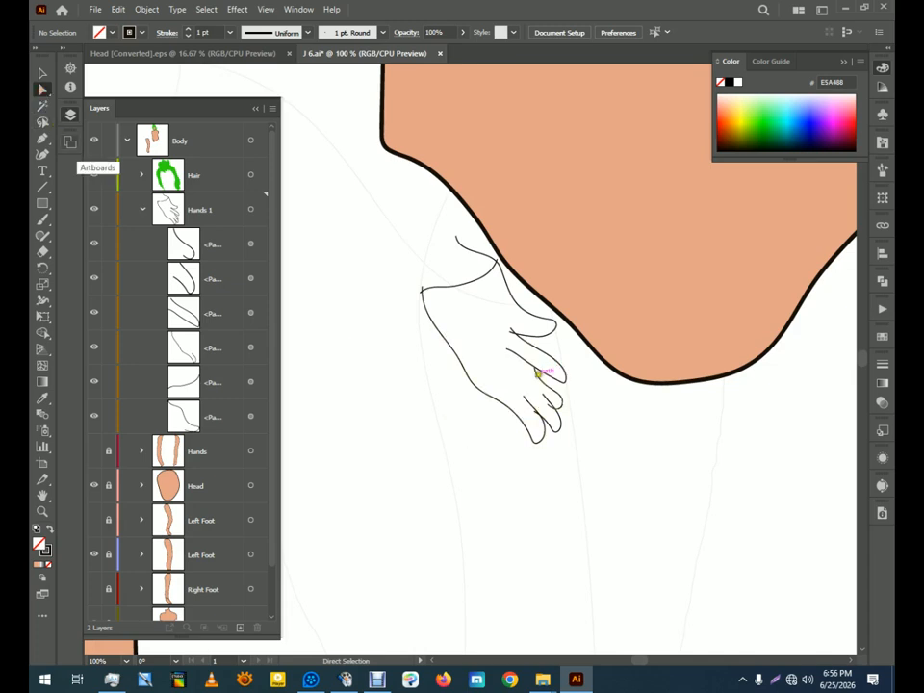
pyautogui.click(537, 373)
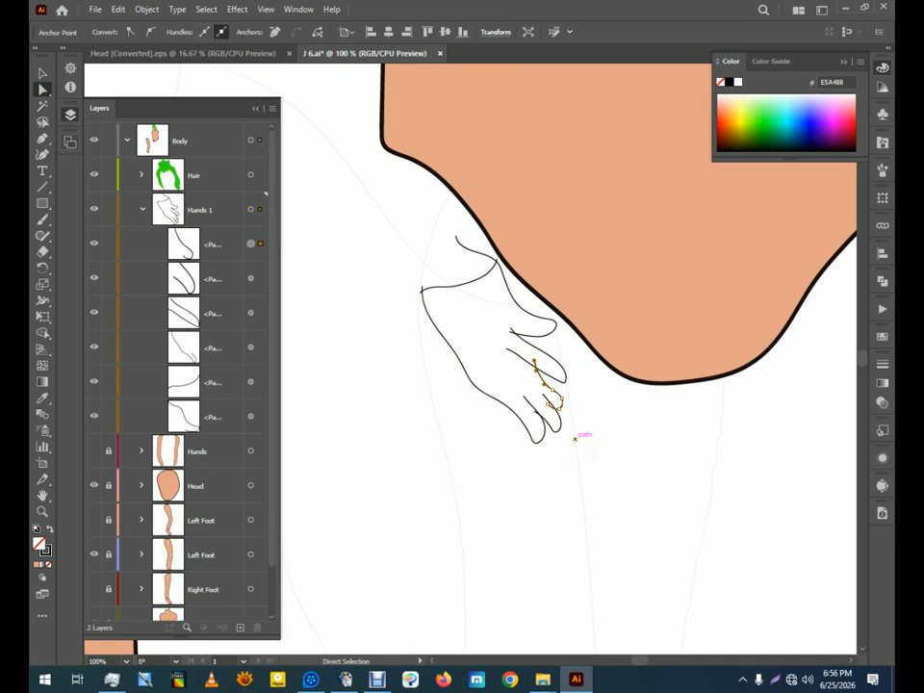
pyautogui.click(408, 330)
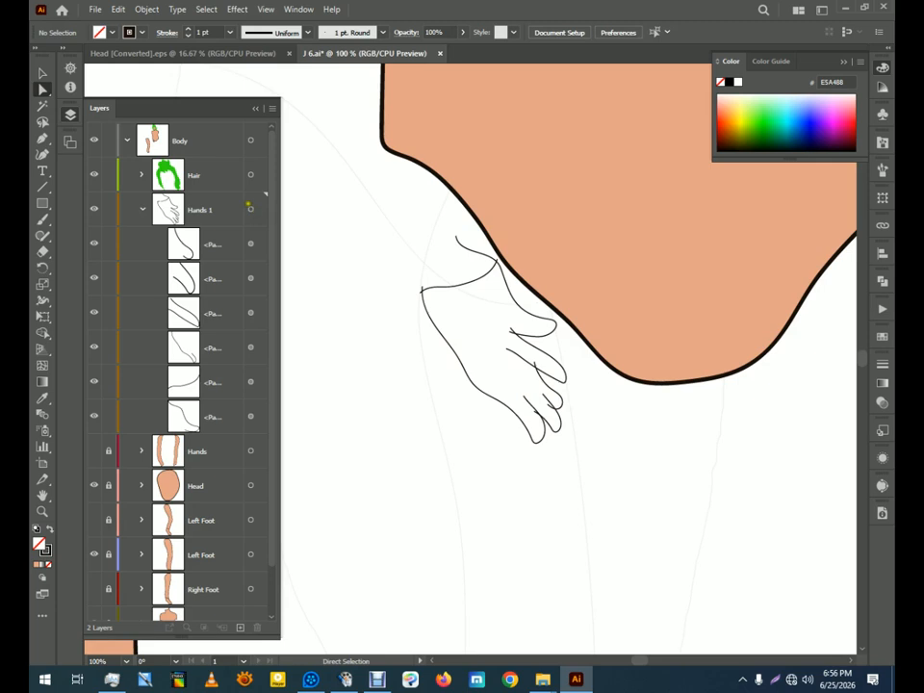
# Merge the enclosed areas of all Hands 1 paths into one closed hand shape with Shape Builder and deselect the artwork
pyautogui.click(249, 208)
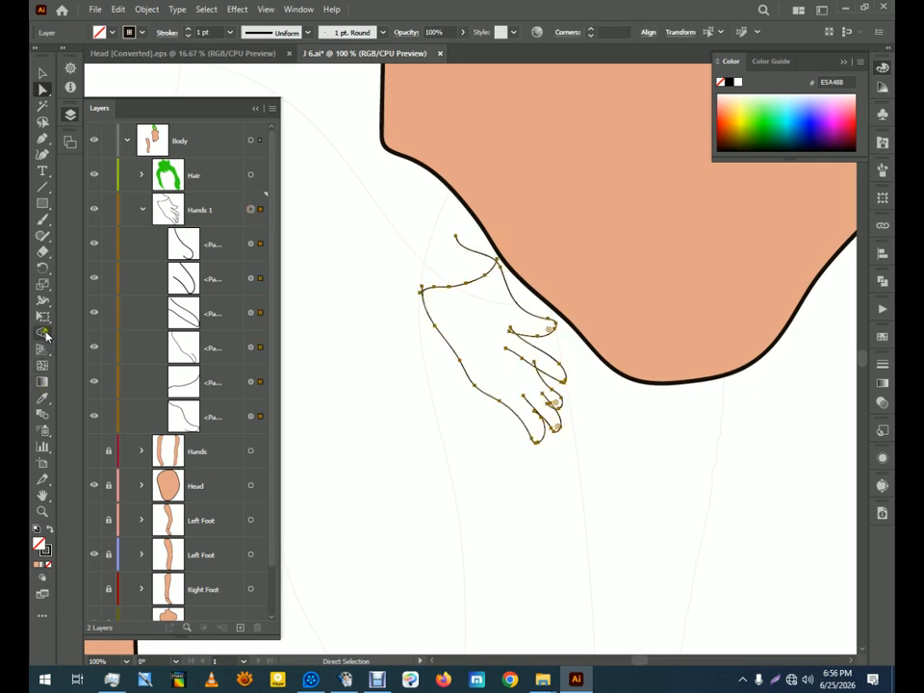
pyautogui.click(43, 332)
pyautogui.click(487, 324)
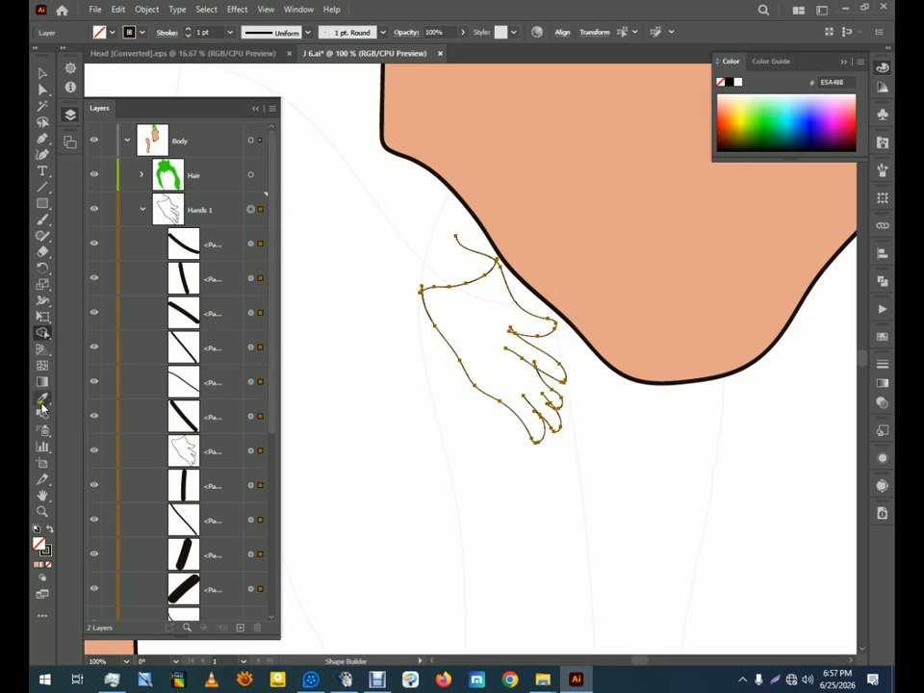
pyautogui.click(41, 73)
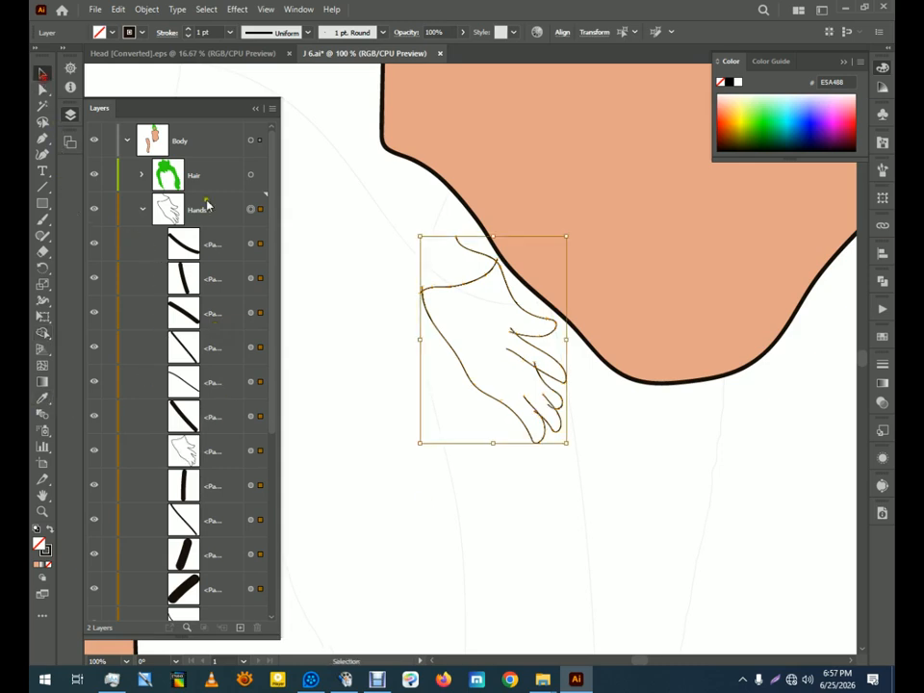
pyautogui.click(393, 371)
# Delete all the leftover stroke fragments from the Hands 1 sublayer, keeping only the merged hand path
pyautogui.moveTo(145, 228); pyautogui.dragTo(225, 433)
pyautogui.keyDown('ctrl'); pyautogui.click(206, 486); pyautogui.keyUp('ctrl')
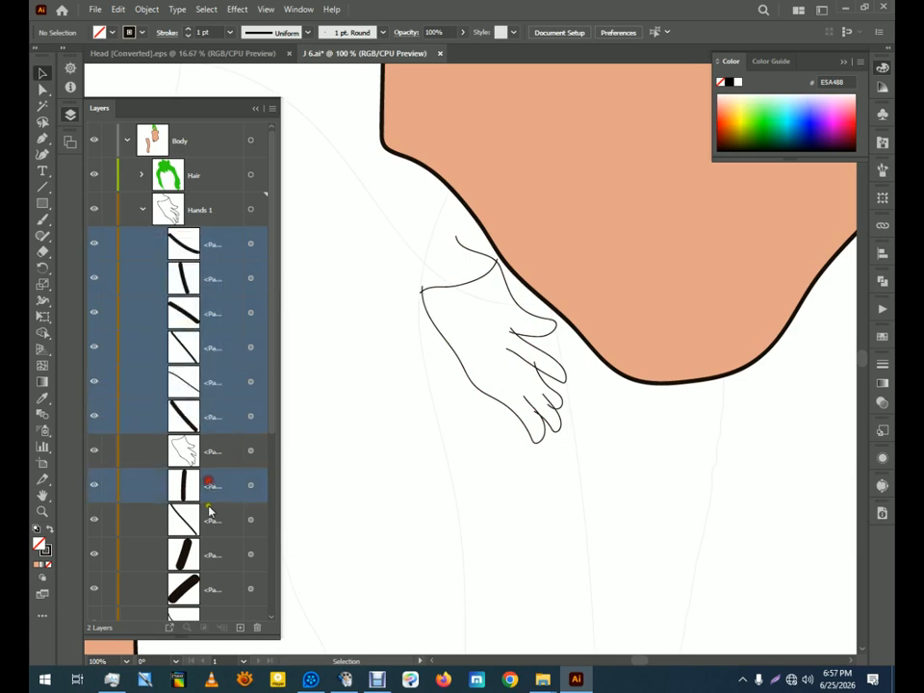
pyautogui.keyDown('ctrl'); pyautogui.click(208, 519); pyautogui.keyUp('ctrl')
pyautogui.keyDown('ctrl'); pyautogui.click(211, 551); pyautogui.keyUp('ctrl')
pyautogui.click(257, 627)
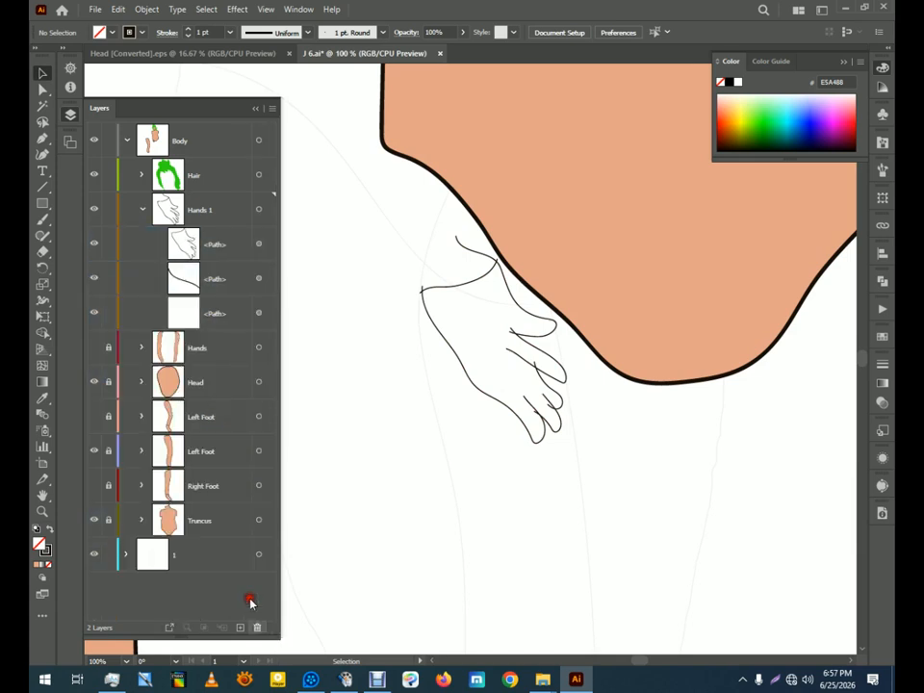
pyautogui.click(214, 278)
pyautogui.keyDown('ctrl'); pyautogui.click(215, 313); pyautogui.keyUp('ctrl')
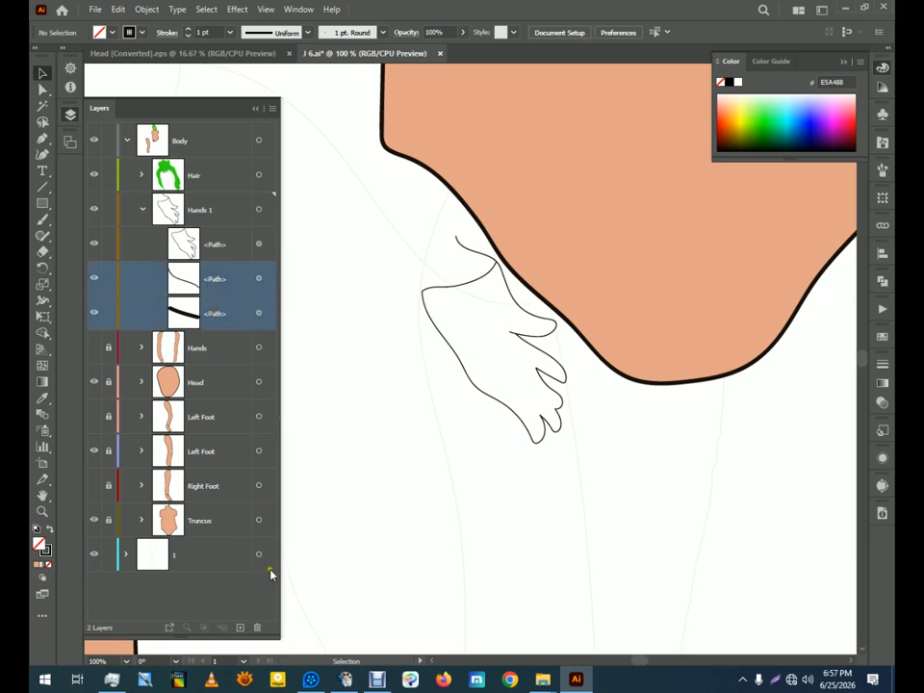
pyautogui.click(257, 627)
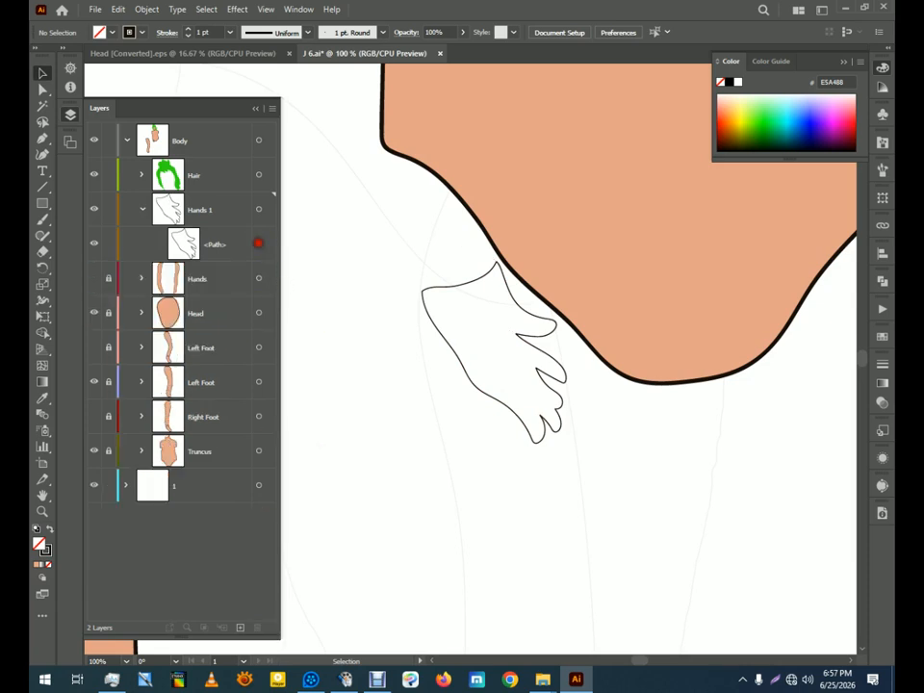
# Copy the torso's fill and stroke to the hand path, show the hidden limb sublayers again and hide layer 1
pyautogui.click(258, 244)
pyautogui.click(43, 398)
pyautogui.click(567, 232)
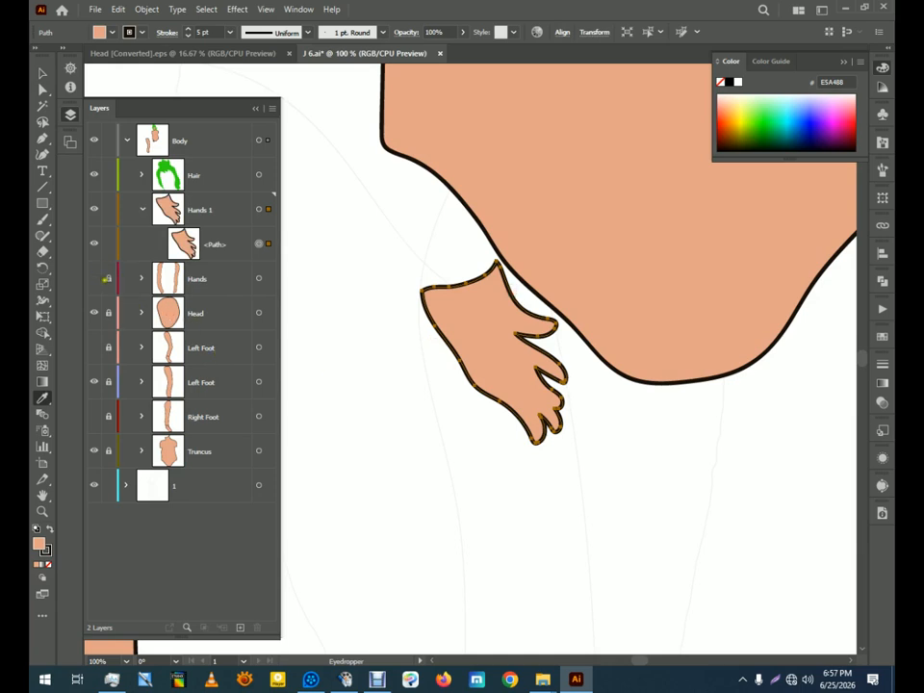
pyautogui.moveTo(96, 278); pyautogui.dragTo(97, 383)
pyautogui.moveTo(94, 276); pyautogui.dragTo(93, 446)
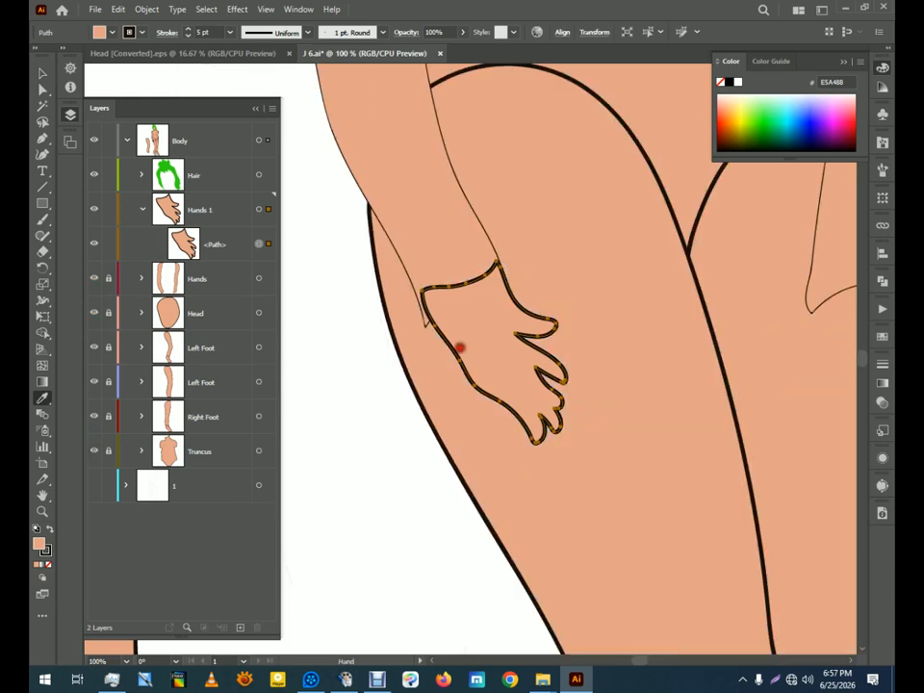
# Set the hand outline's stroke weight to 1 pt and deselect it
pyautogui.scroll(3, 404, 342)
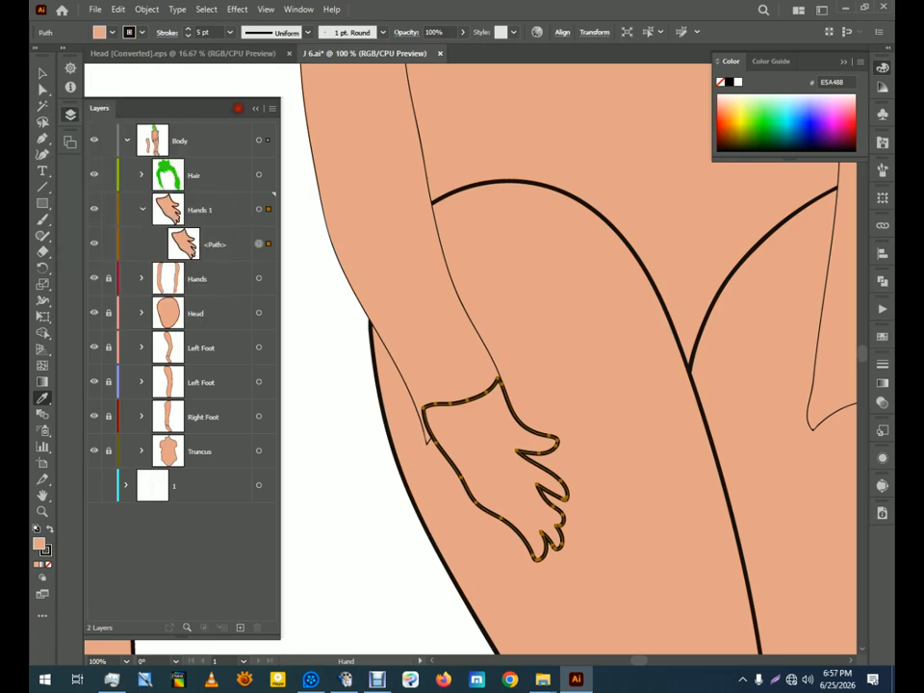
pyautogui.click(231, 34)
pyautogui.click(246, 94)
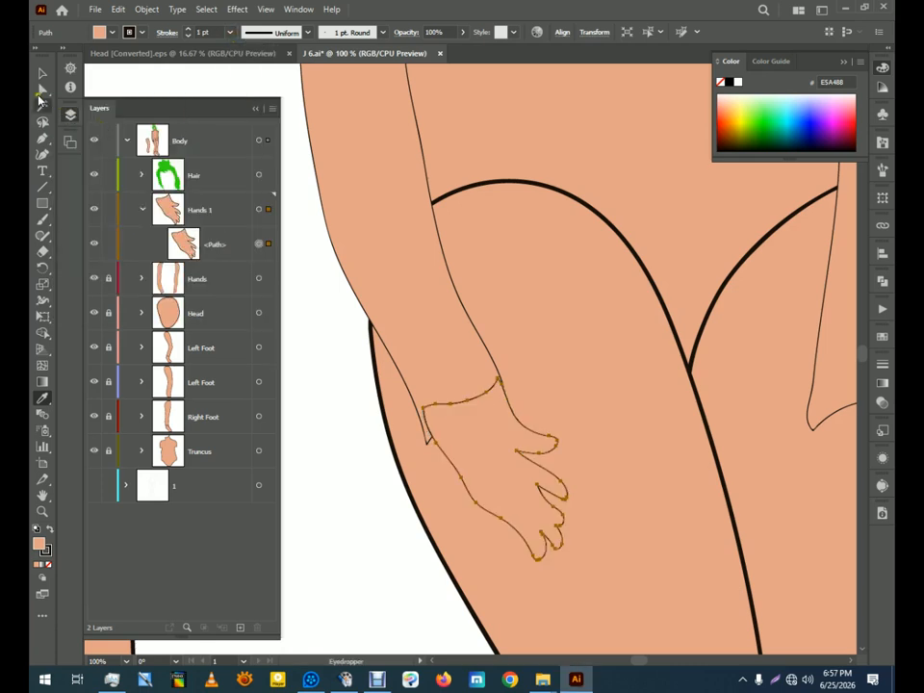
pyautogui.click(42, 72)
pyautogui.click(397, 434)
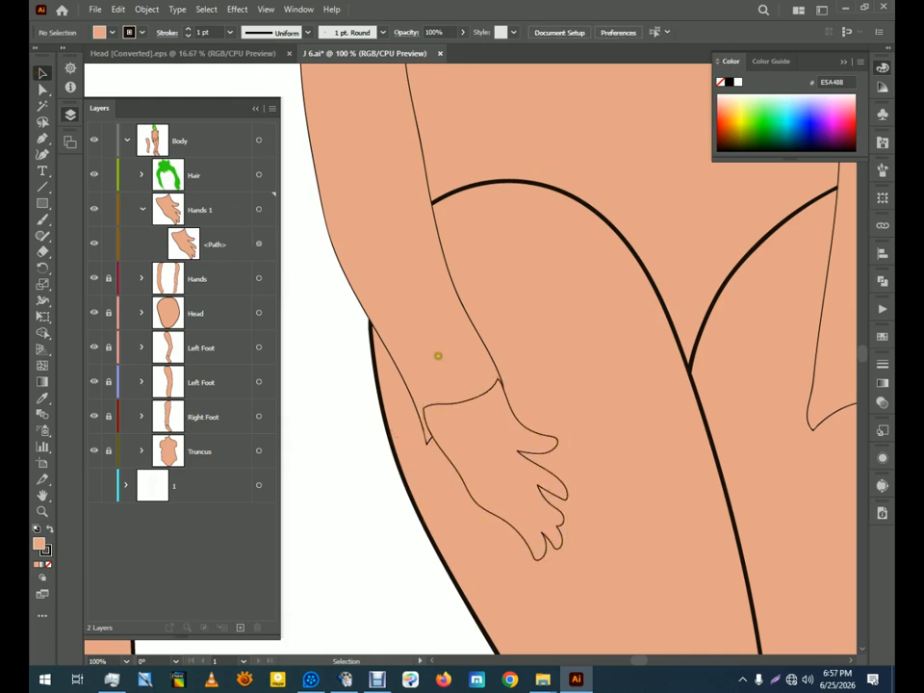
# Unlock the Hands sublayer and move the arm's pointed outer wrist corner inward onto the hand's edge
pyautogui.click(42, 89)
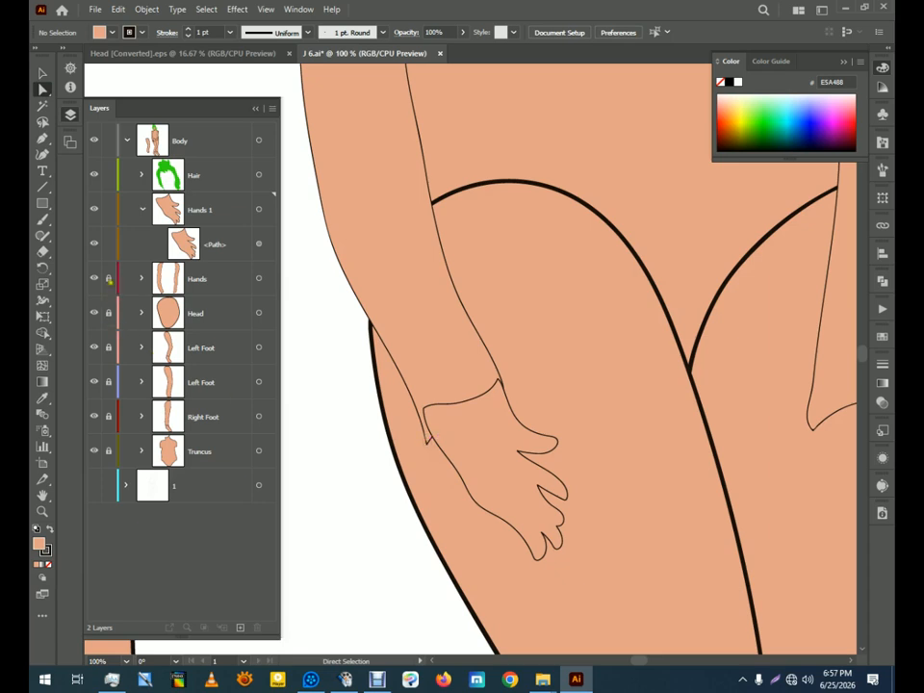
pyautogui.click(424, 442)
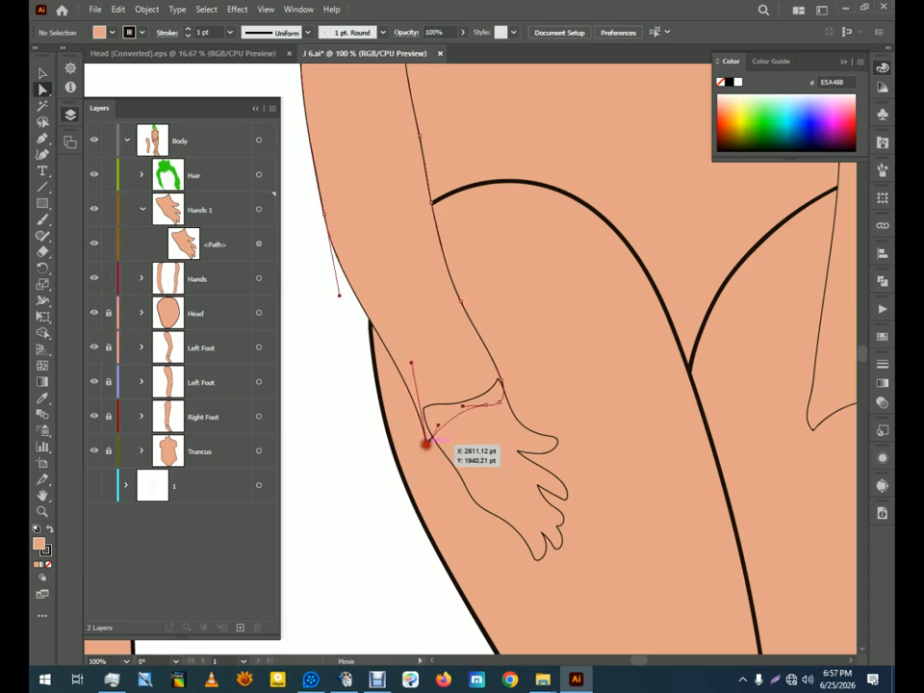
pyautogui.moveTo(425, 442); pyautogui.dragTo(431, 436)
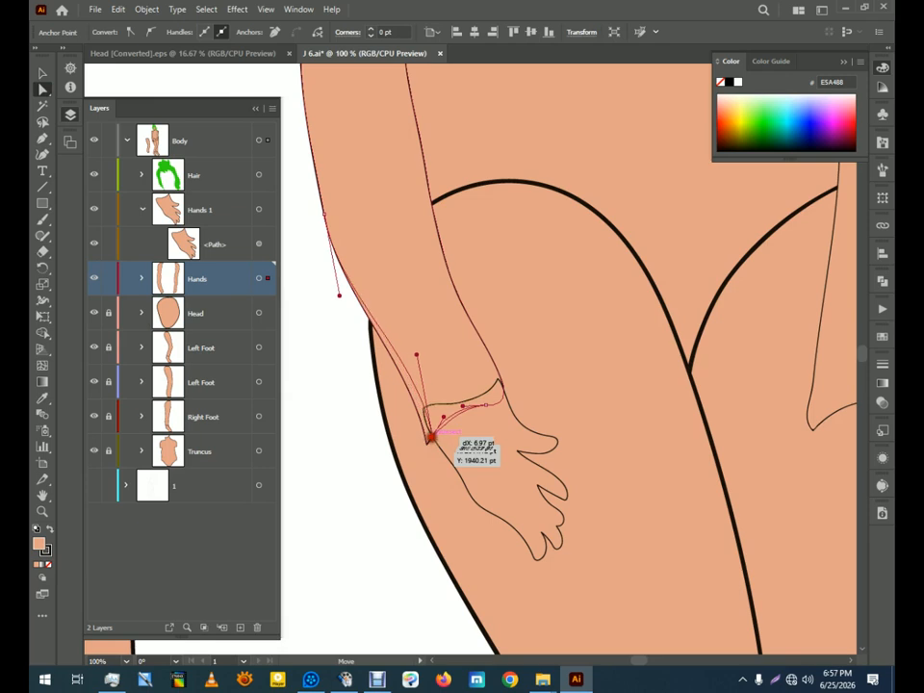
# Nudge the arm's inner wrist anchor left to meet the hand and shift the forearm curve above it slightly left
pyautogui.click(502, 381)
pyautogui.click(502, 381)
pyautogui.press('Left')
pyautogui.press('Left')
pyautogui.press('Left')
pyautogui.press('Left')
pyautogui.press('Left')
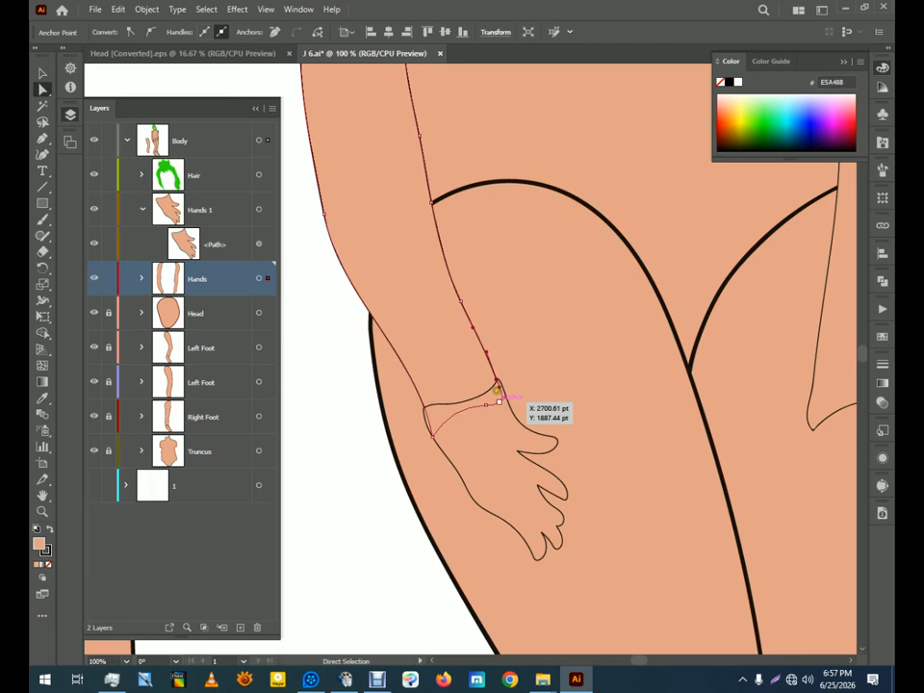
pyautogui.moveTo(474, 326); pyautogui.dragTo(454, 300)
# Fit the hand's inner wrist corner to the arm's edge and smooth the hand's outer curve just below the wrist line
pyautogui.click(499, 381)
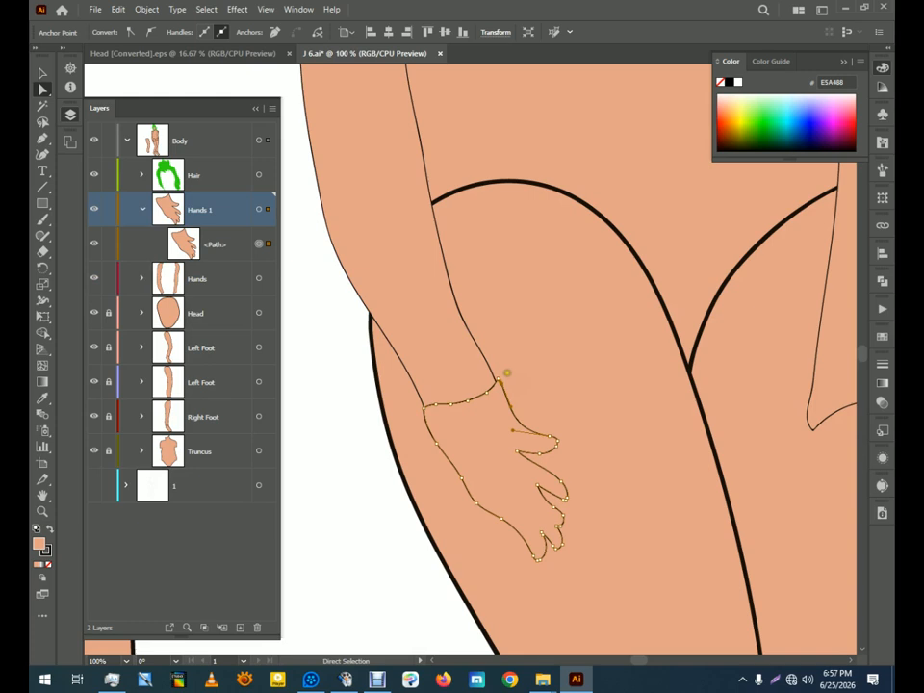
pyautogui.moveTo(498, 369); pyautogui.dragTo(511, 396)
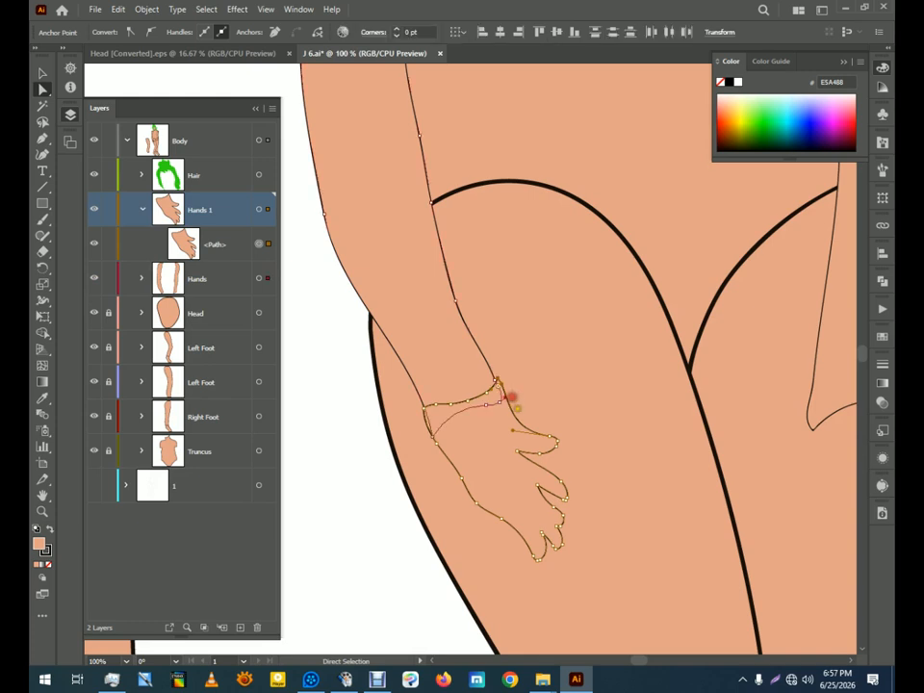
pyautogui.click(487, 437)
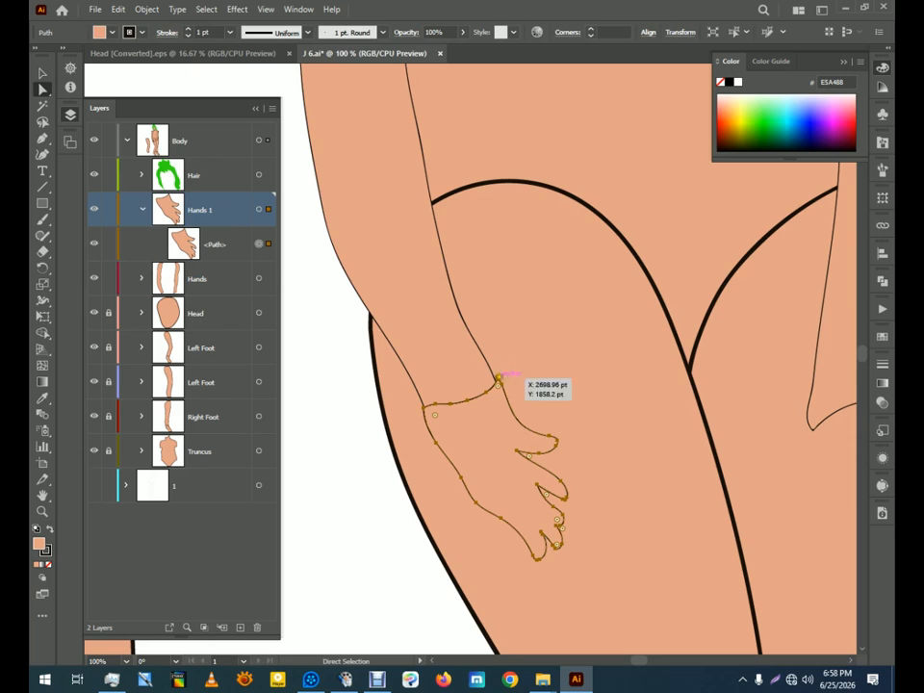
pyautogui.click(497, 383)
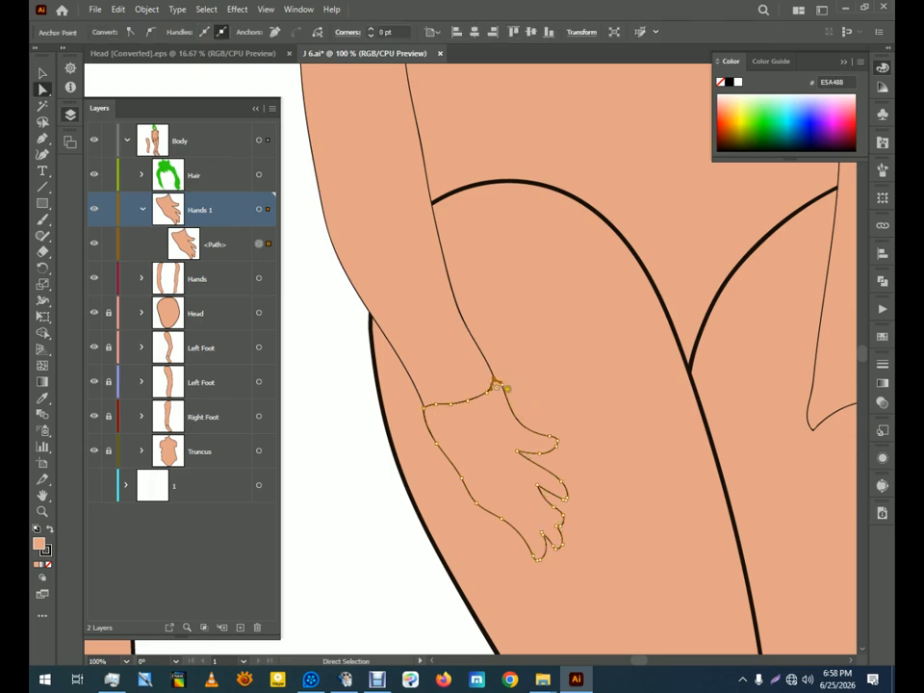
pyautogui.moveTo(505, 385); pyautogui.dragTo(502, 387)
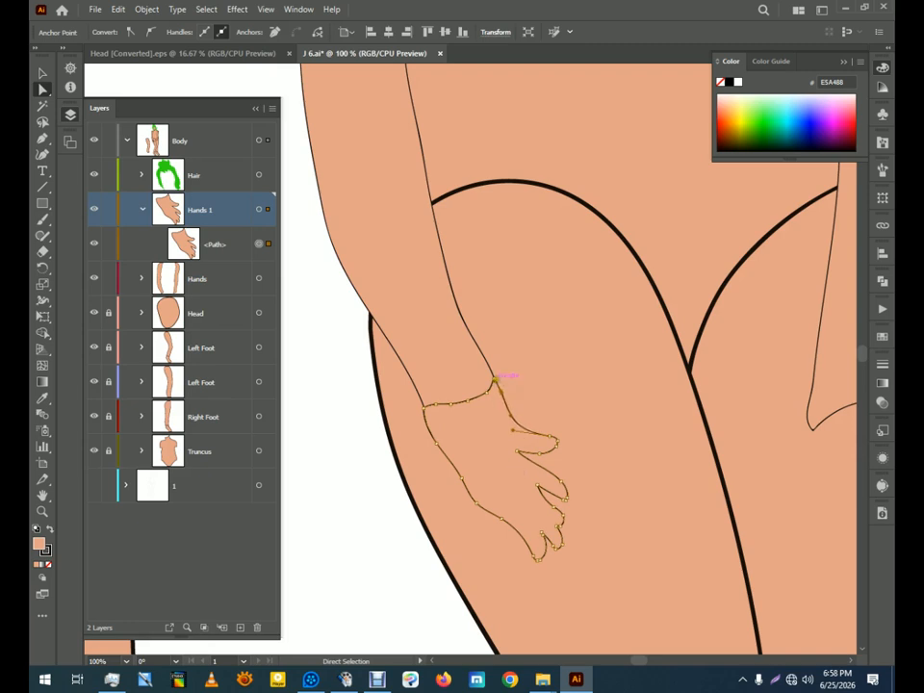
pyautogui.moveTo(495, 379); pyautogui.dragTo(494, 387)
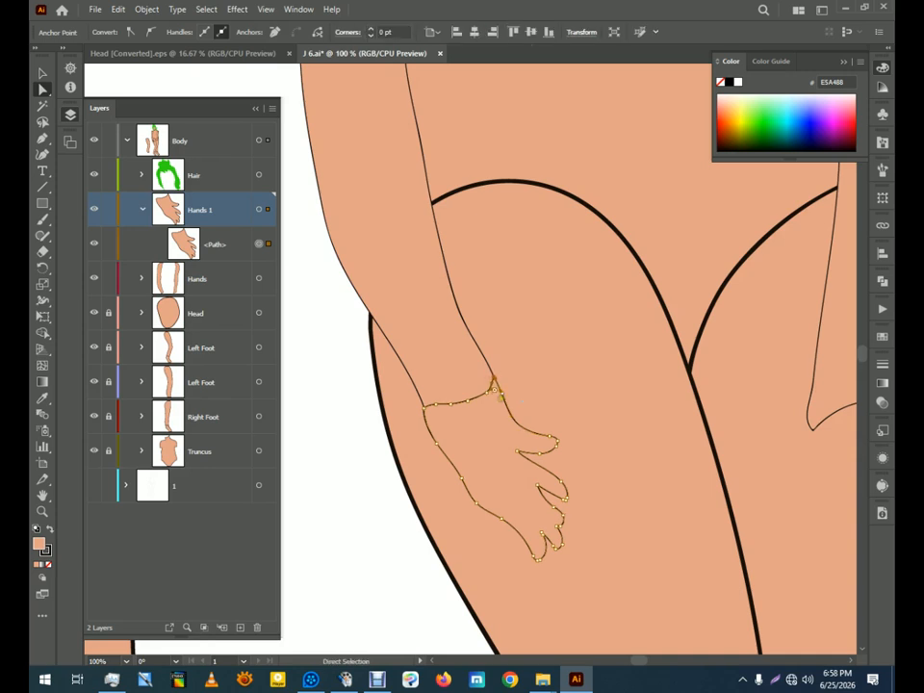
pyautogui.moveTo(439, 444); pyautogui.dragTo(430, 424)
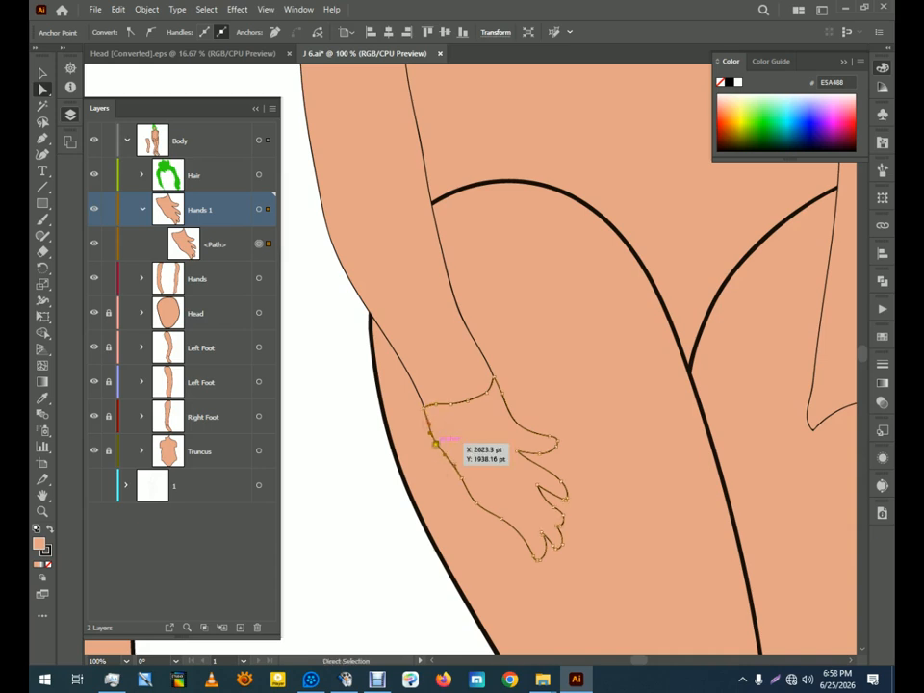
pyautogui.click(414, 550)
# Examine the finished hand up close, then at 33.33% zoom against the arms, torso and head of the whole figure
pyautogui.scroll(-3, 509, 425)
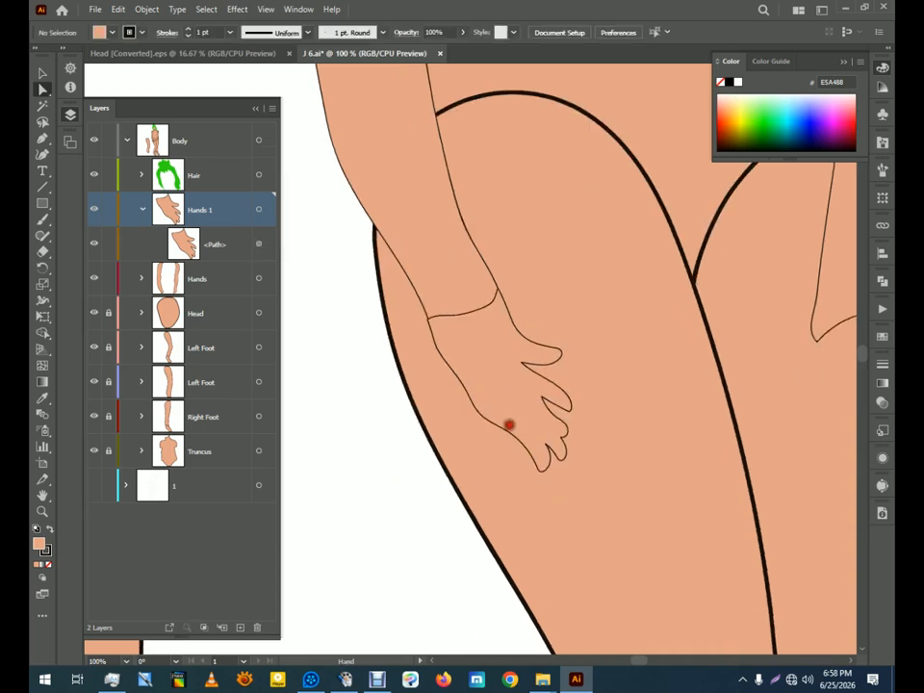
pyautogui.moveTo(632, 390); pyautogui.dragTo(639, 538)
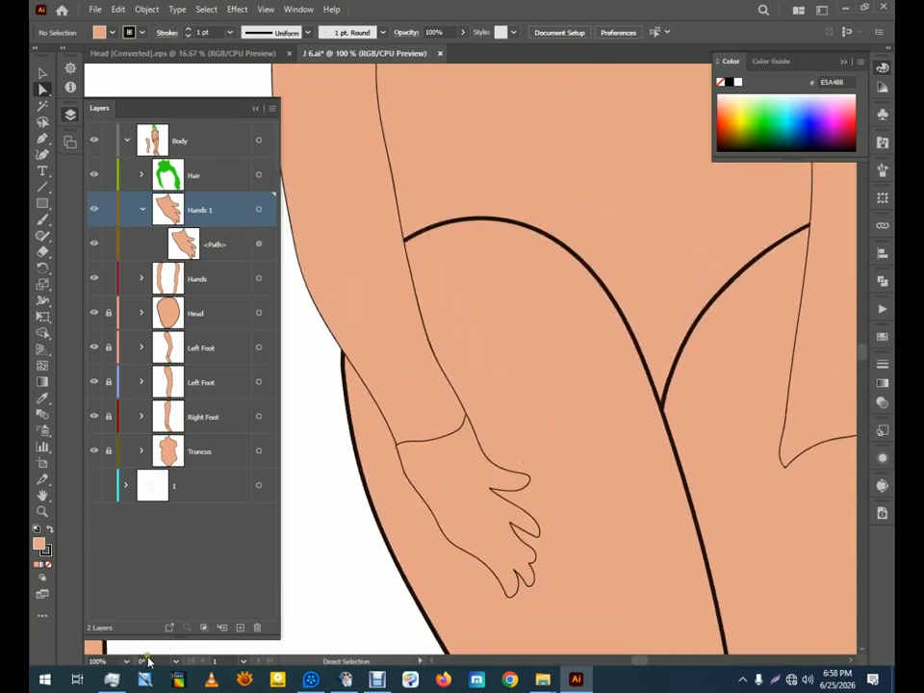
pyautogui.click(135, 661)
pyautogui.click(128, 661)
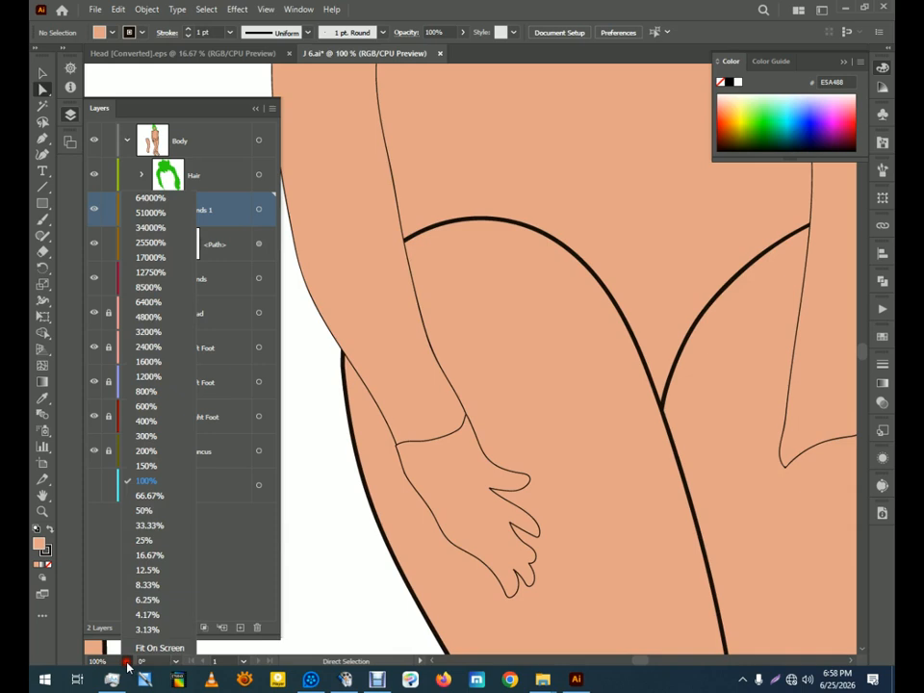
pyautogui.click(150, 526)
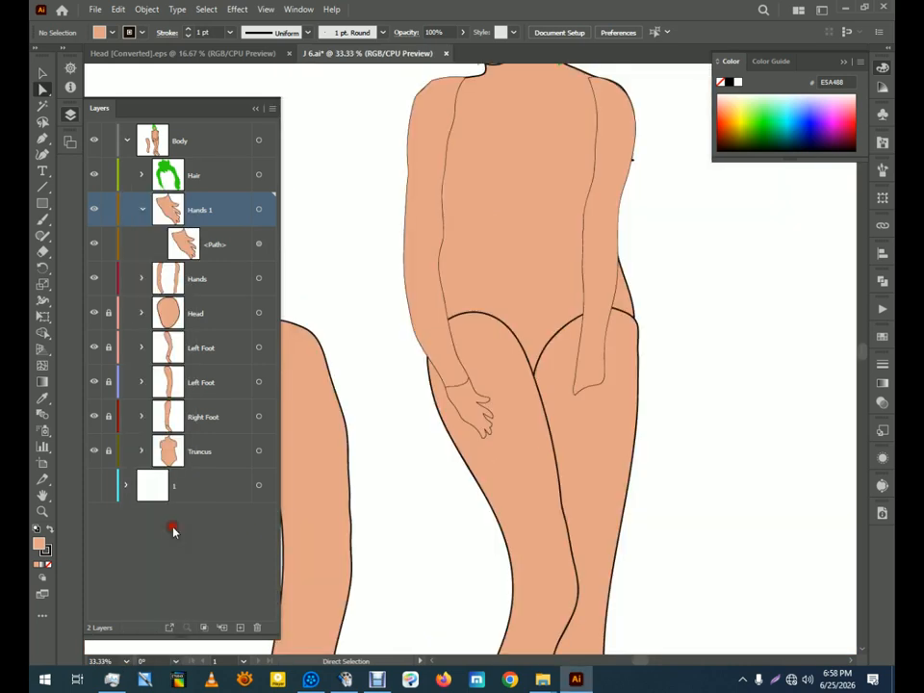
pyautogui.press('space')
pyautogui.moveTo(511, 447); pyautogui.dragTo(522, 473)
pyautogui.press('space')
pyautogui.moveTo(558, 222); pyautogui.dragTo(553, 341)
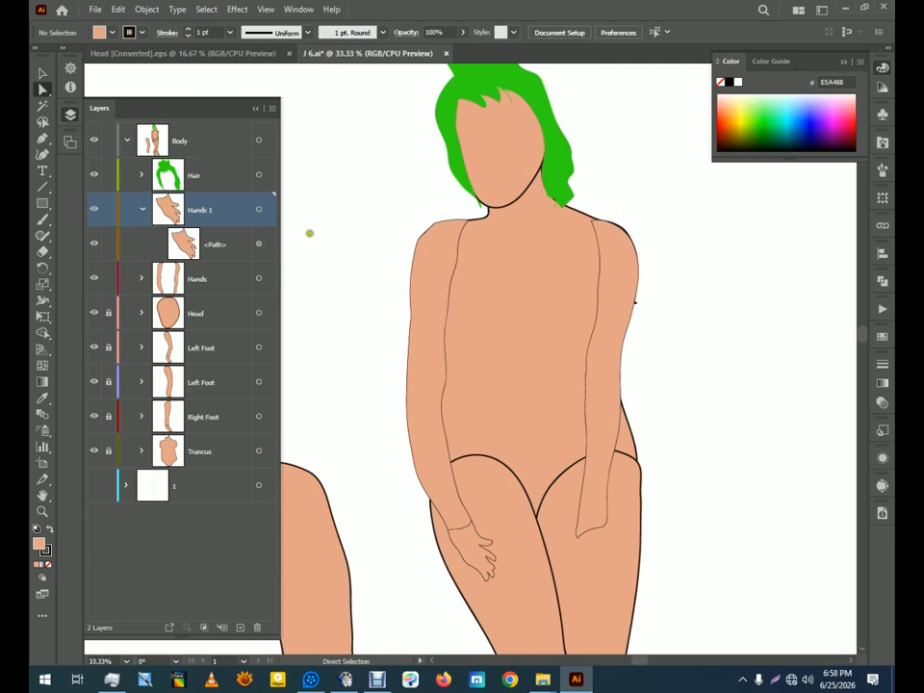
# Create a new sublayer directly above Hands 1, reusing its copied layer name, and name it Hands 2
pyautogui.doubleClick(205, 209)
pyautogui.rightClick(205, 209)
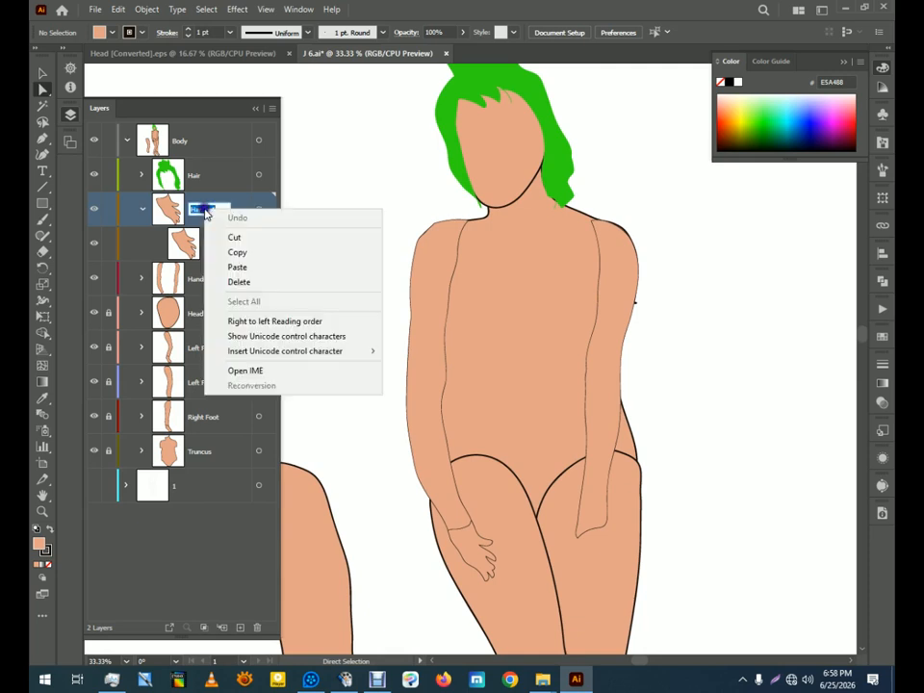
pyautogui.click(258, 252)
pyautogui.click(240, 627)
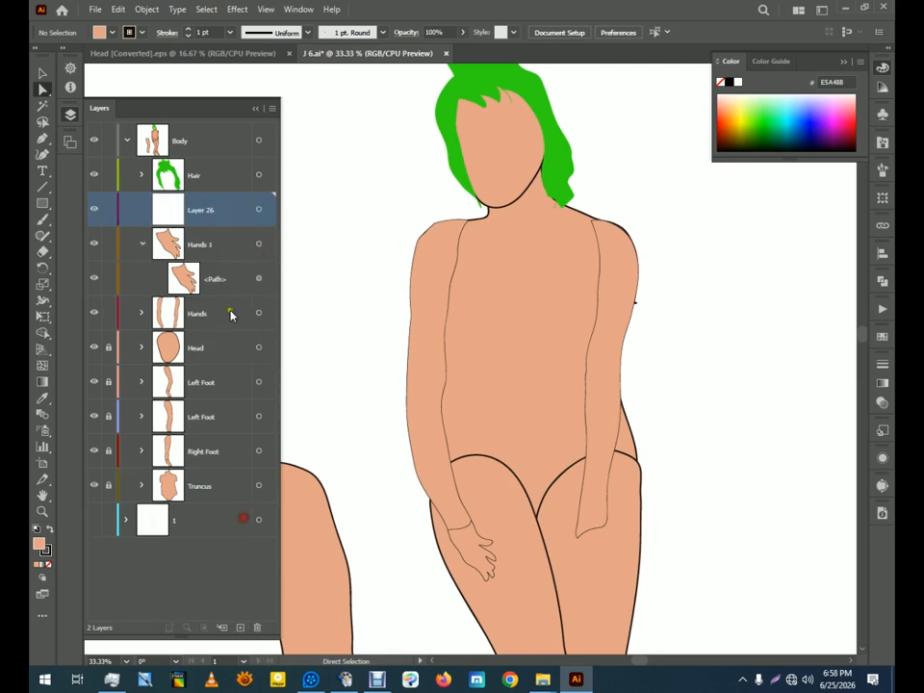
pyautogui.doubleClick(203, 210)
pyautogui.rightClick(203, 210)
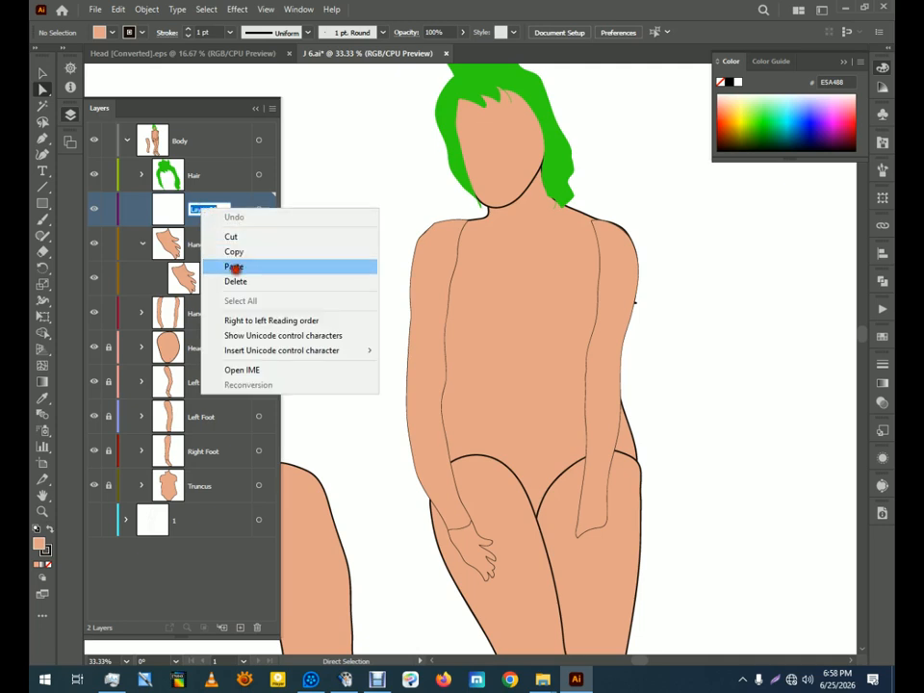
pyautogui.click(233, 266)
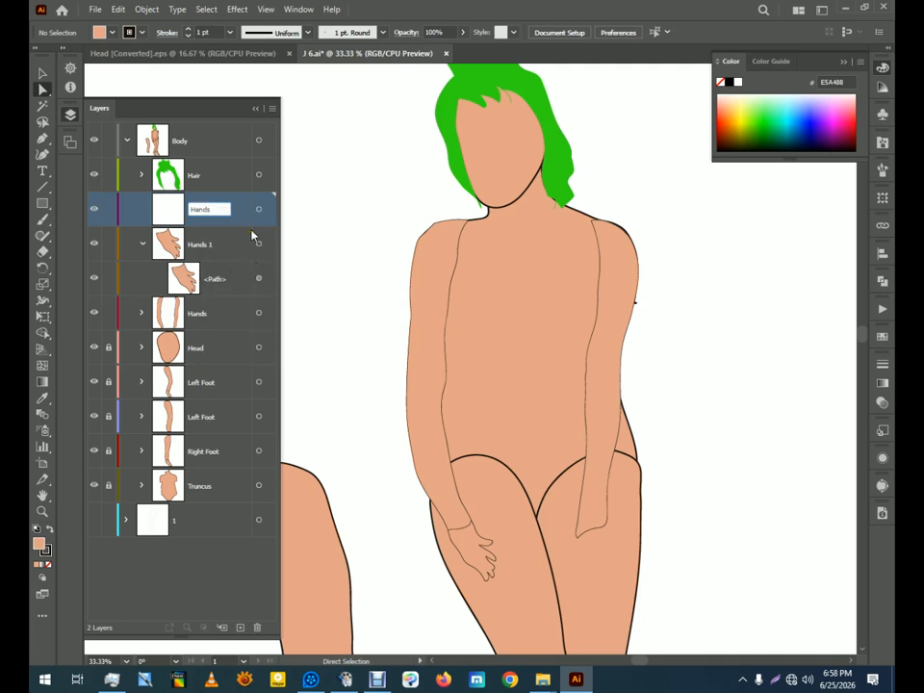
pyautogui.press('Return')
# Move the Hands 1 sublayer above Hands 2 and make Hands 2 the active sublayer
pyautogui.moveTo(201, 241); pyautogui.dragTo(207, 192)
pyautogui.click(198, 277)
pyautogui.click(143, 211)
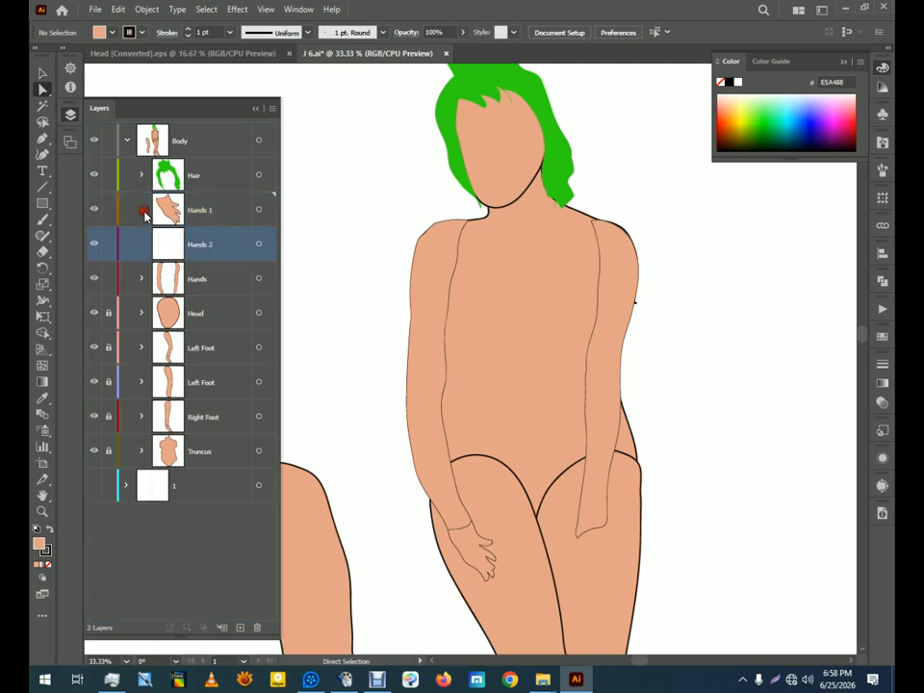
pyautogui.click(208, 240)
# Draw the second hand's outline with the Paintbrush, with a wrist line and separate fingers, at the end of the handless arm
pyautogui.moveTo(414, 487); pyautogui.dragTo(419, 276)
pyautogui.click(42, 218)
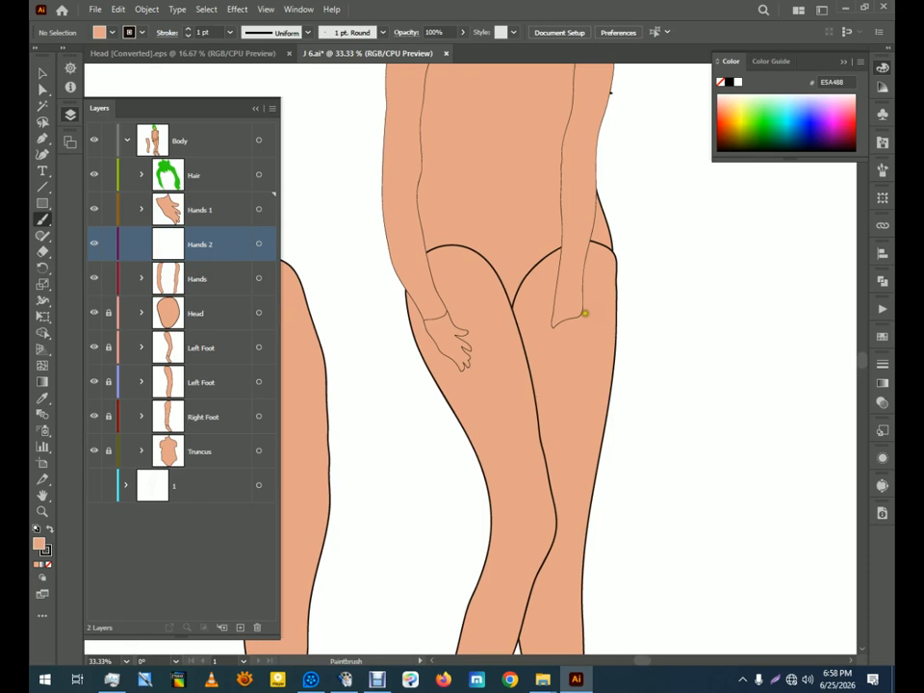
pyautogui.moveTo(582, 306)
pyautogui.mouseDown()
pyautogui.moveTo(600, 361)
pyautogui.moveTo(587, 350)
pyautogui.moveTo(589, 365)
pyautogui.moveTo(574, 351)
pyautogui.moveTo(586, 308)
pyautogui.moveTo(557, 344)
pyautogui.mouseUp()
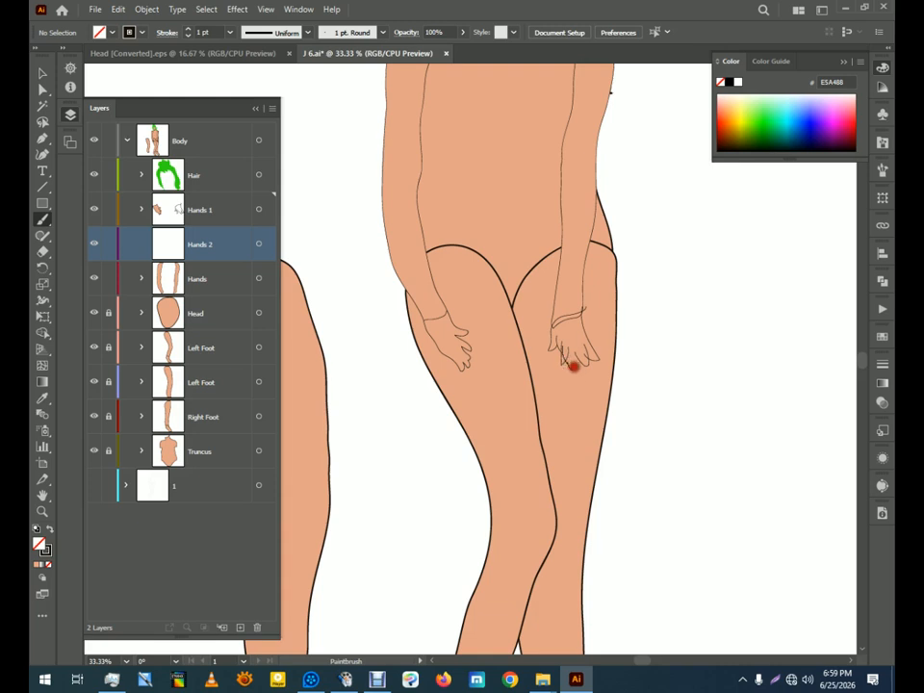
pyautogui.moveTo(576, 358); pyautogui.dragTo(570, 342)
# Adjust the anchor points at the tip of the new hand's inner finger to refine its outline
pyautogui.click(42, 88)
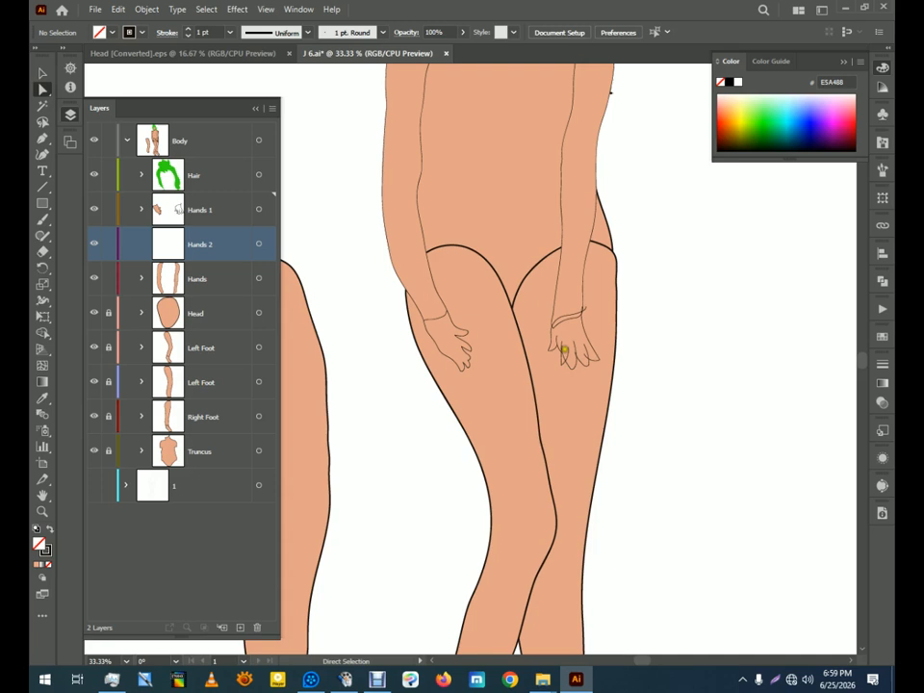
pyautogui.click(559, 358)
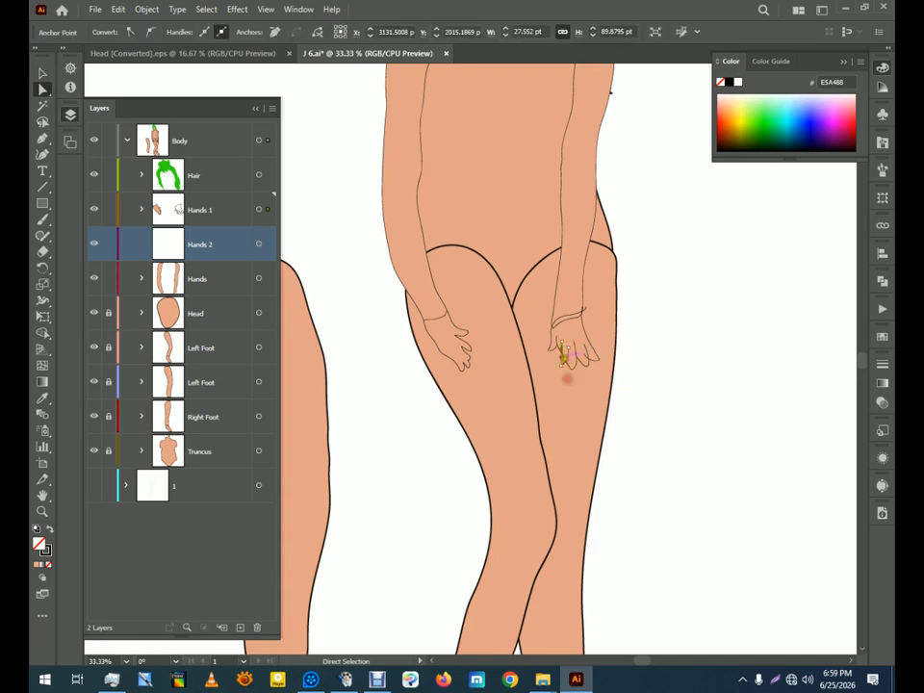
pyautogui.moveTo(560, 357); pyautogui.dragTo(562, 363)
pyautogui.click(561, 363)
pyautogui.click(566, 363)
pyautogui.moveTo(567, 362); pyautogui.dragTo(571, 365)
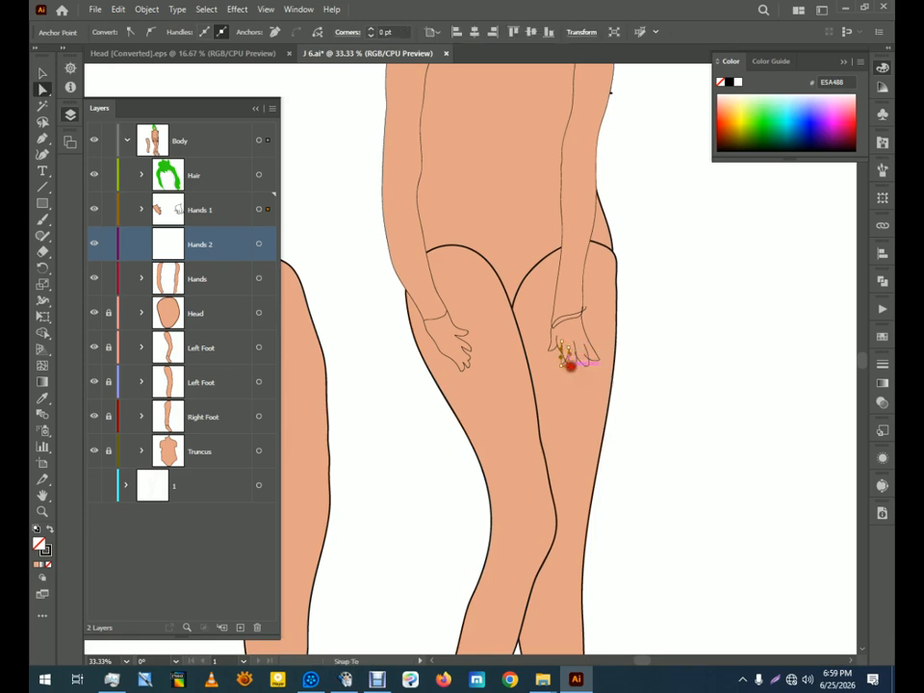
pyautogui.click(638, 405)
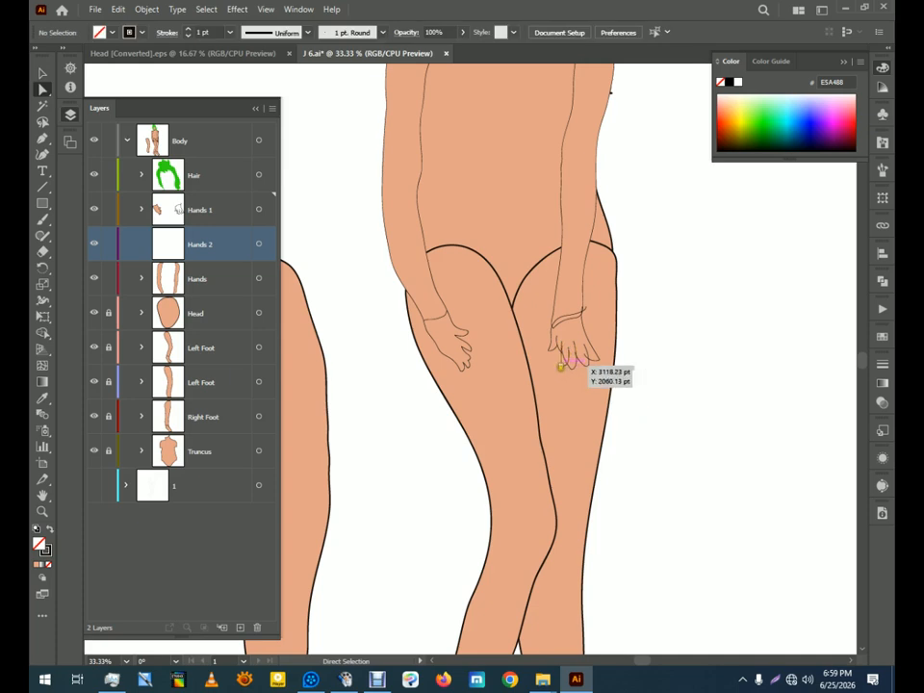
pyautogui.scroll(2, 547, 403)
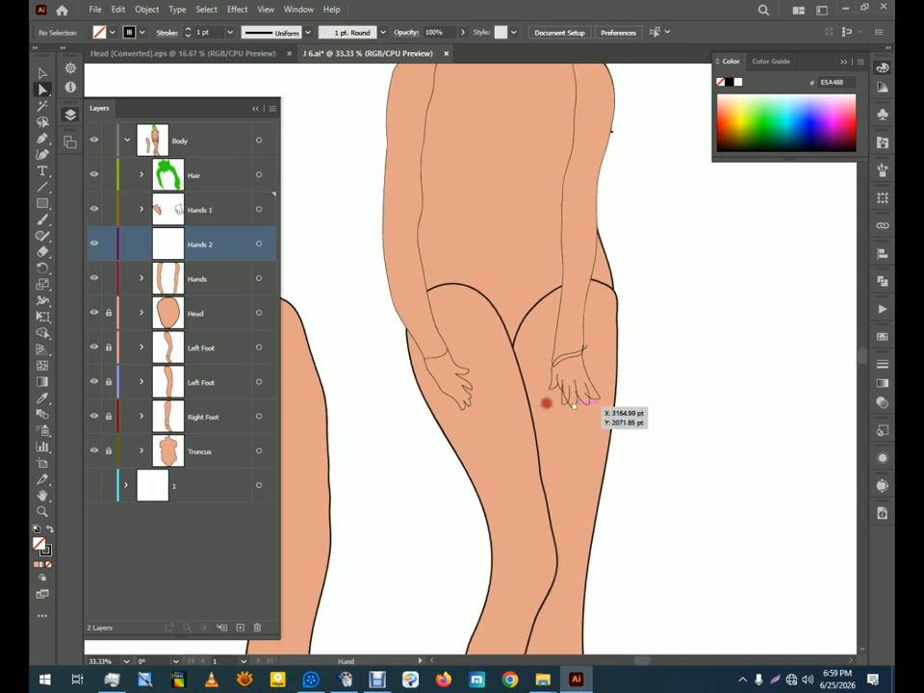
pyautogui.scroll(3, 575, 406)
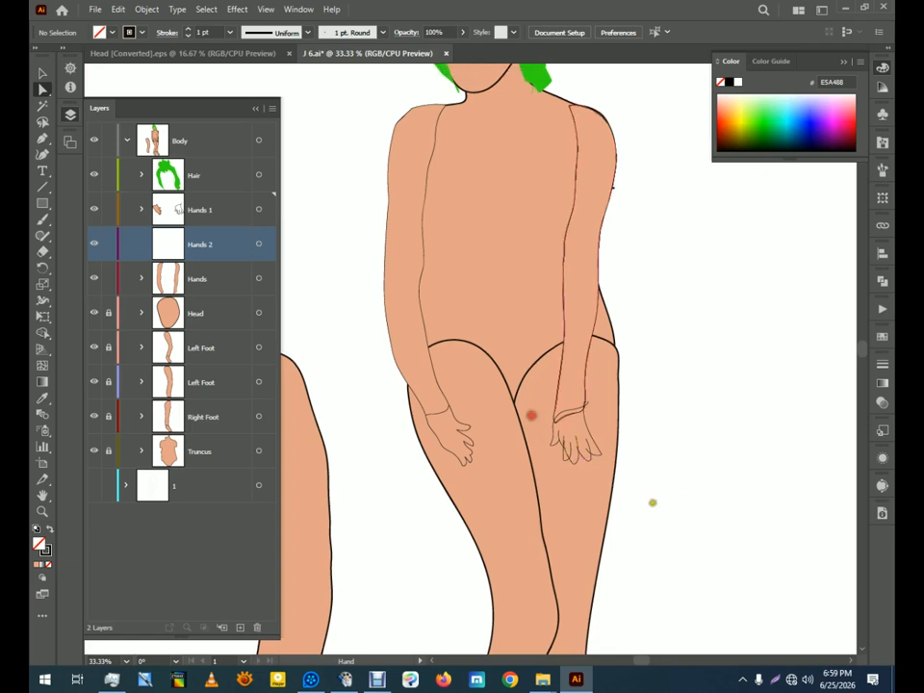